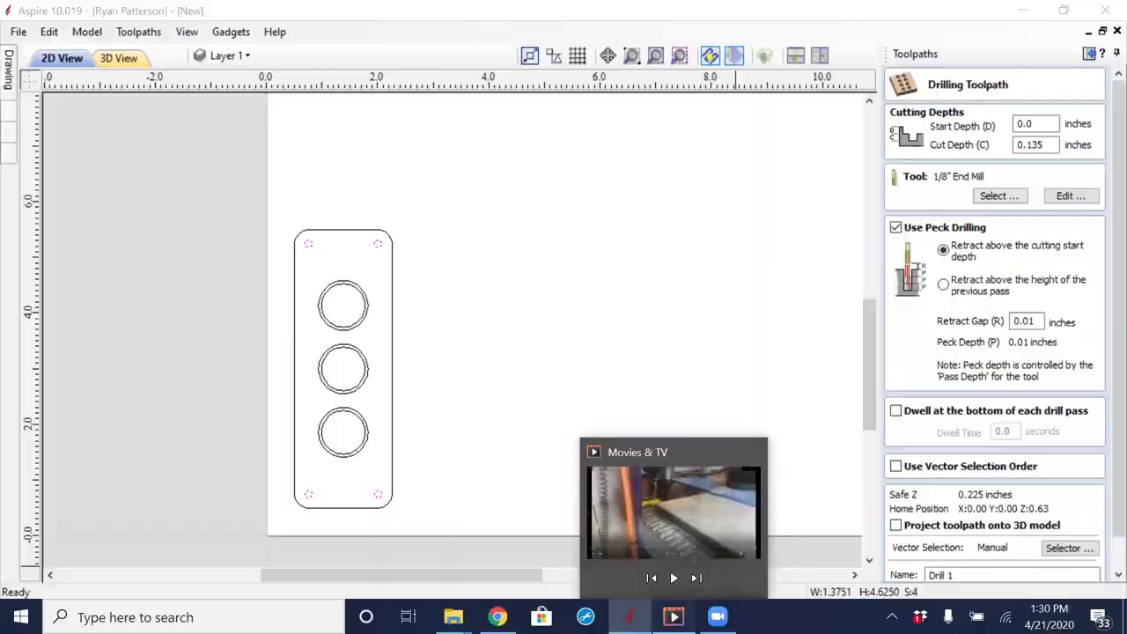
# Step: Switch to Movies & TV, play the machine drilling video from 0:06 to 0:25, and return to Aspire
pyautogui.click(674, 616)
pyautogui.click(98, 516)
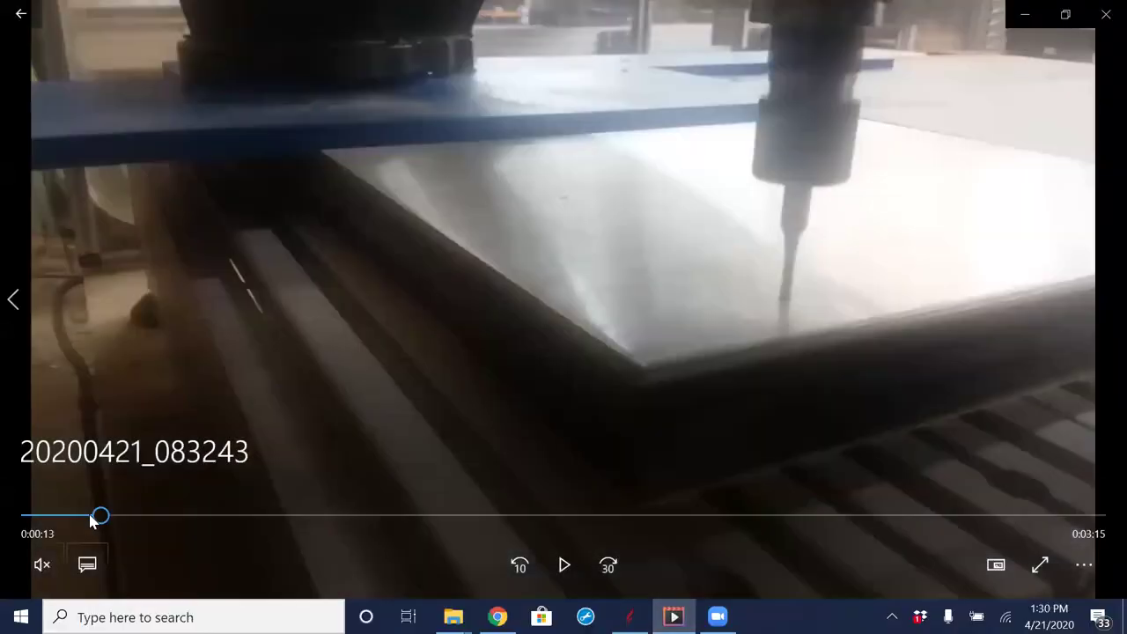
pyautogui.click(63, 516)
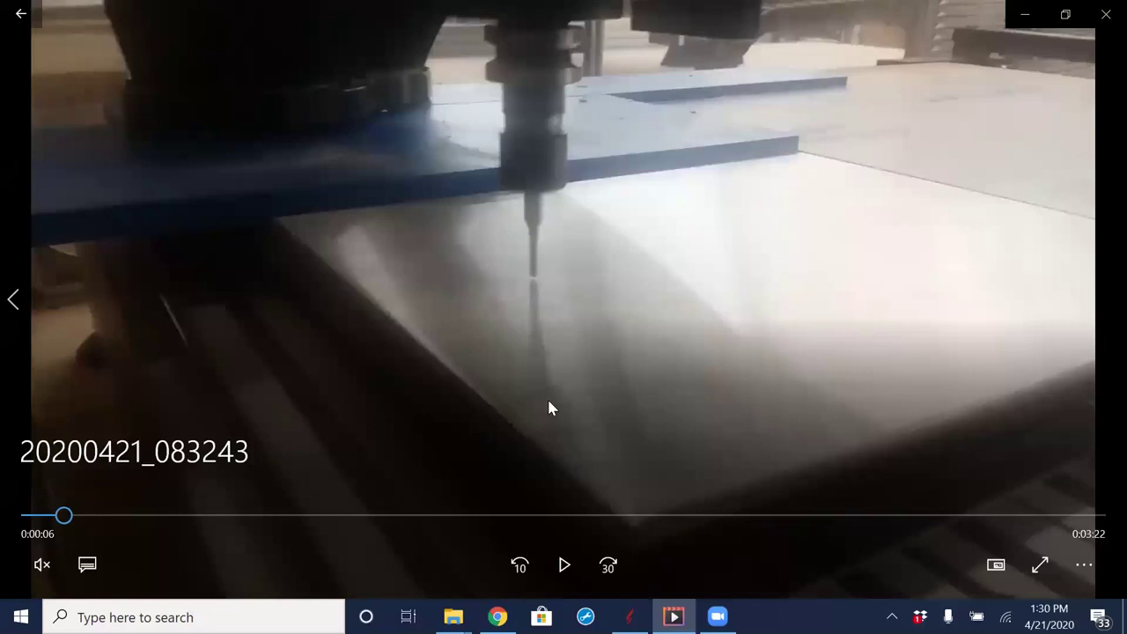
pyautogui.click(565, 566)
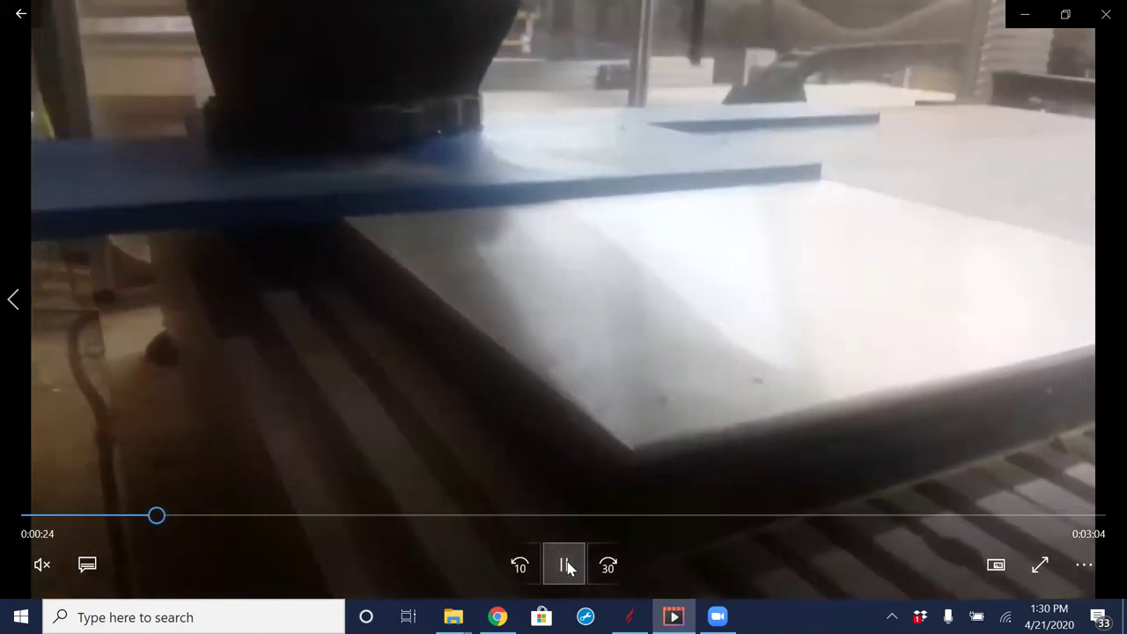
pyautogui.click(564, 566)
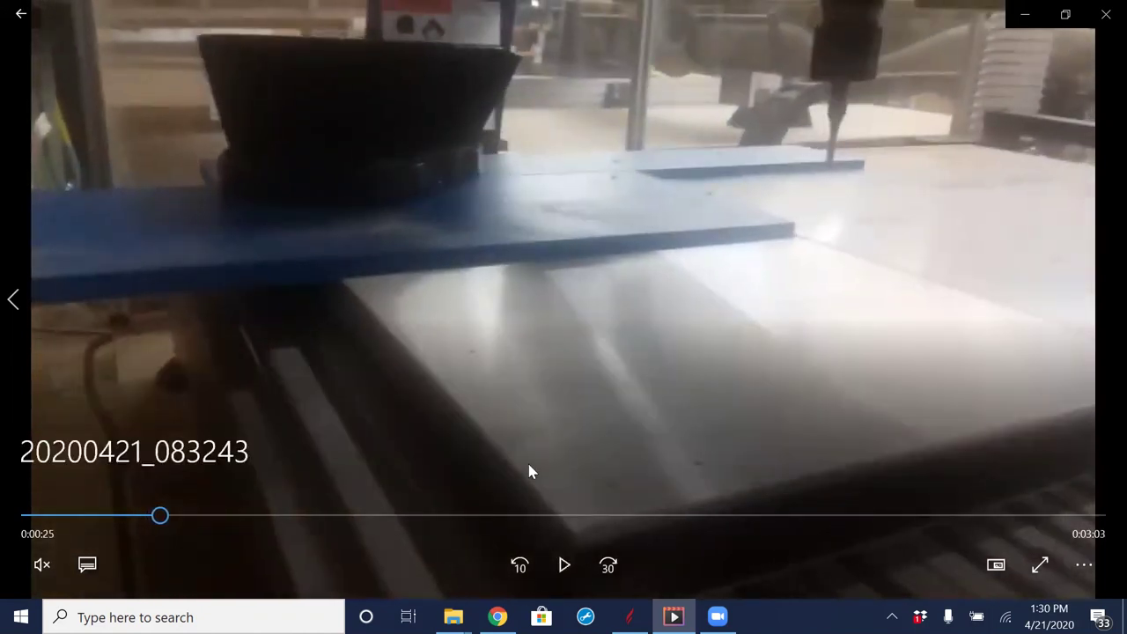
pyautogui.click(1024, 14)
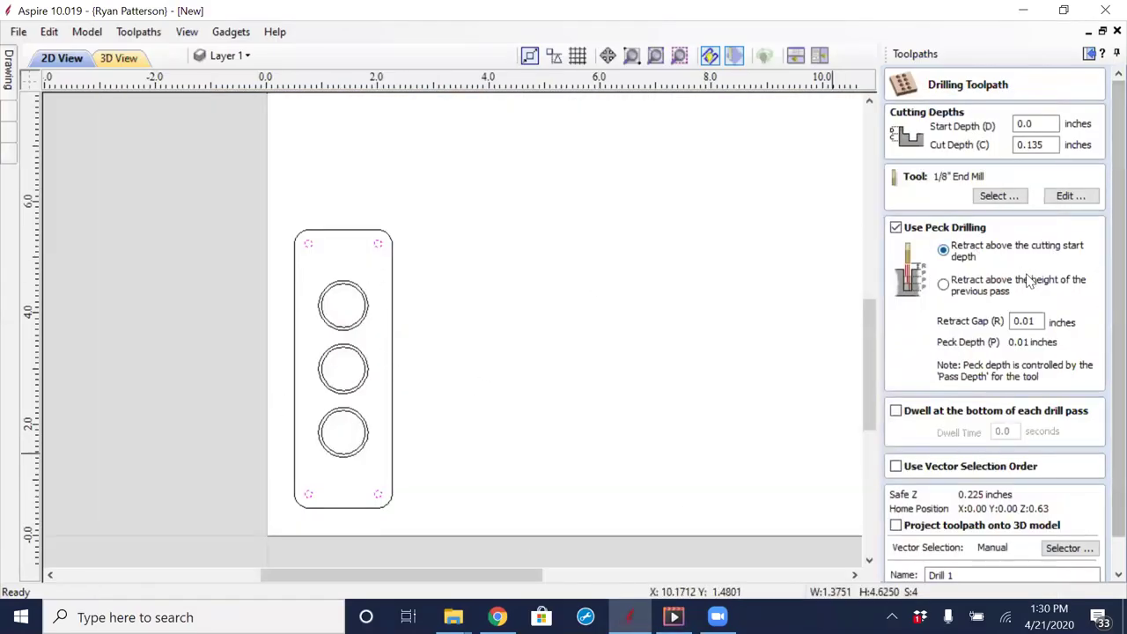
# Step: Calculate the peck drilling toolpath for the four corner holes, accepting that the tool cuts through the material
pyautogui.scroll(-1, 1025, 348)
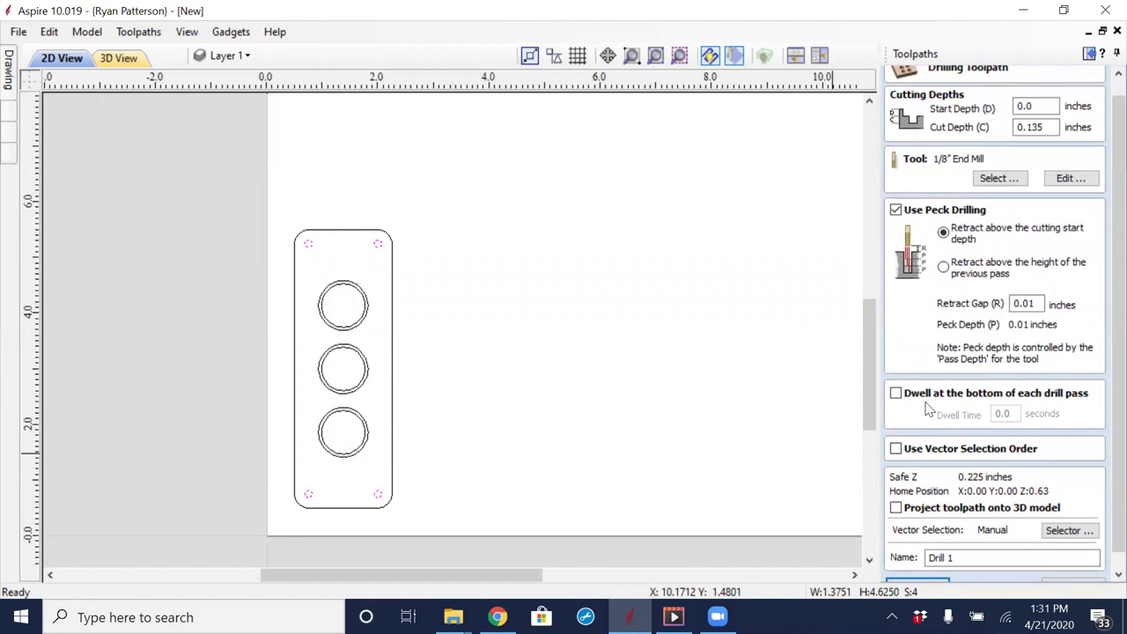
pyautogui.scroll(-1, 945, 435)
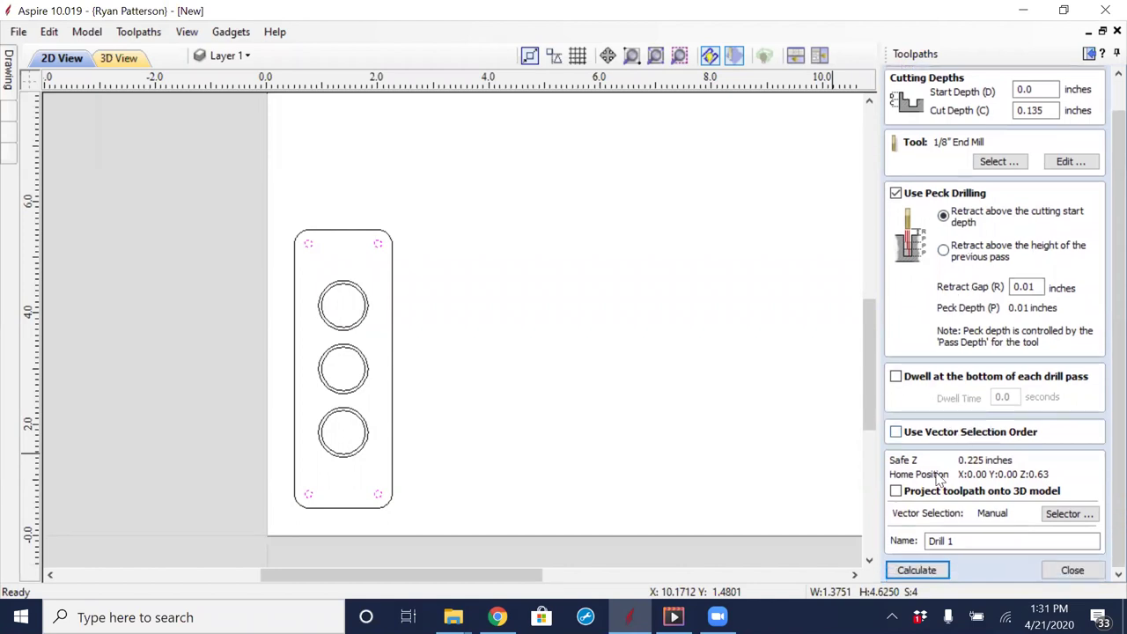
pyautogui.doubleClick(943, 537)
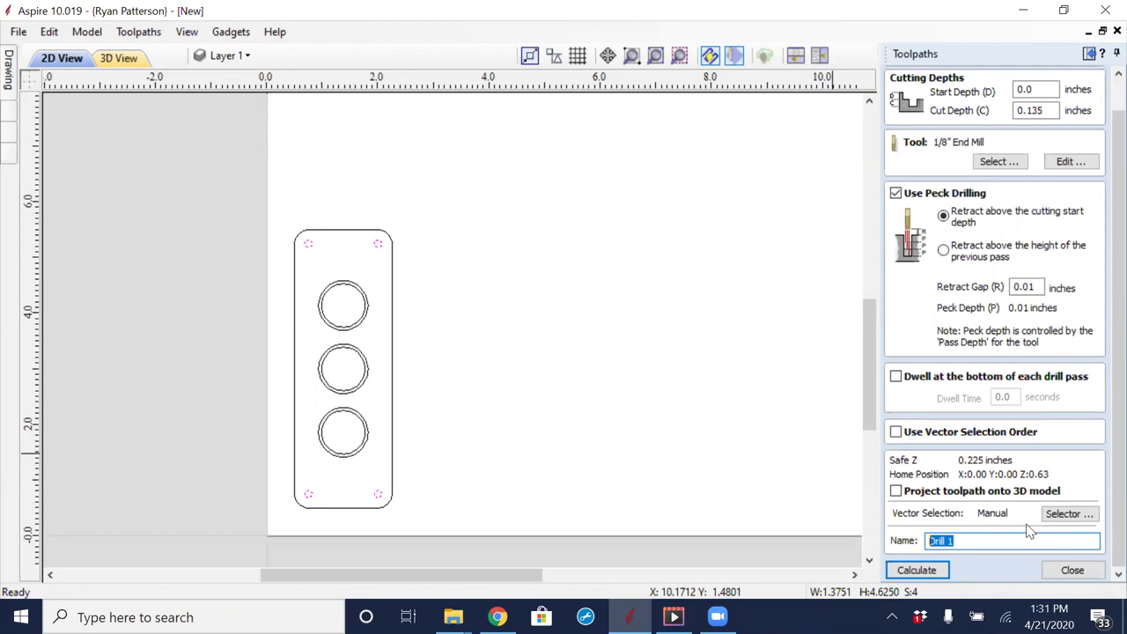
pyautogui.click(925, 571)
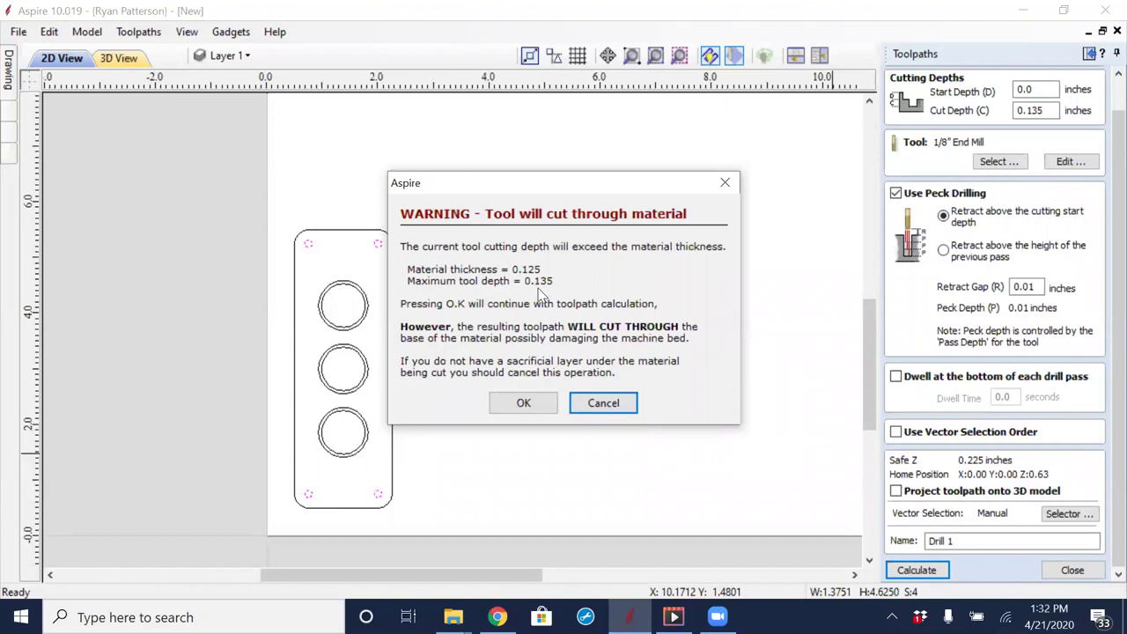
pyautogui.click(523, 403)
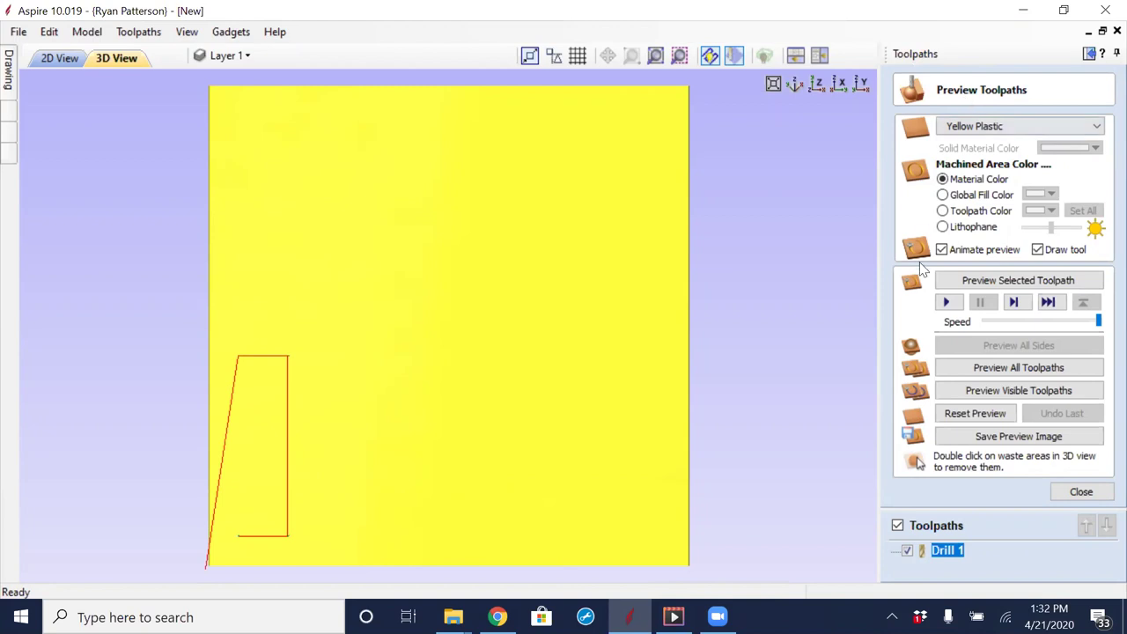
# Step: Simulate all toolpaths on the yellow plastic sheet in the 3D preview
pyautogui.click(979, 369)
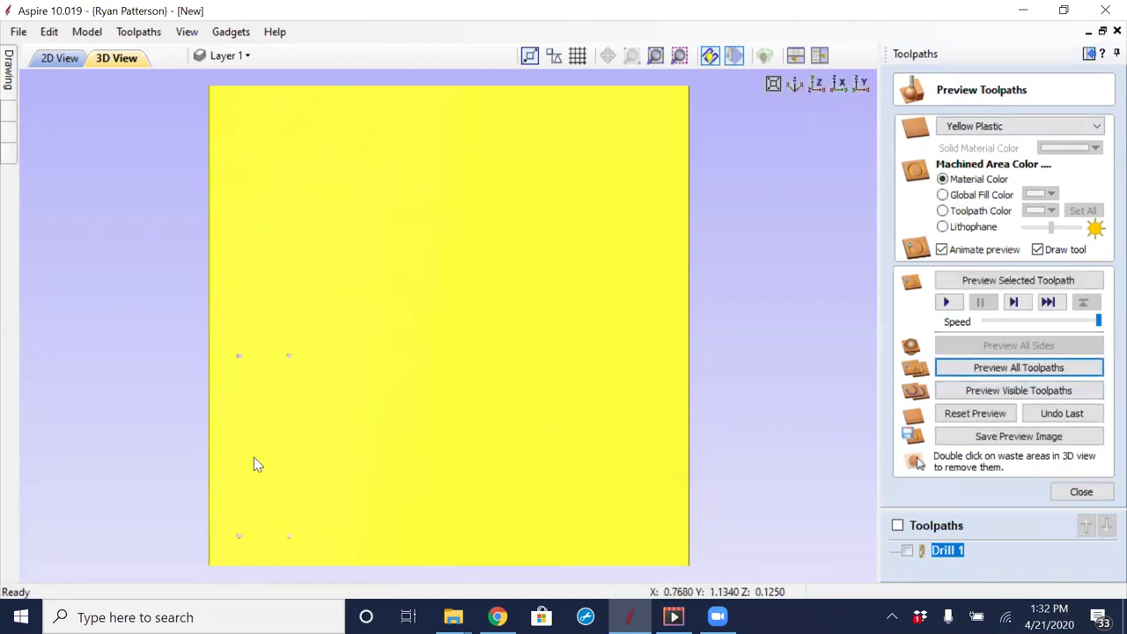
pyautogui.scroll(3, 269, 472)
pyautogui.scroll(-4, 455, 440)
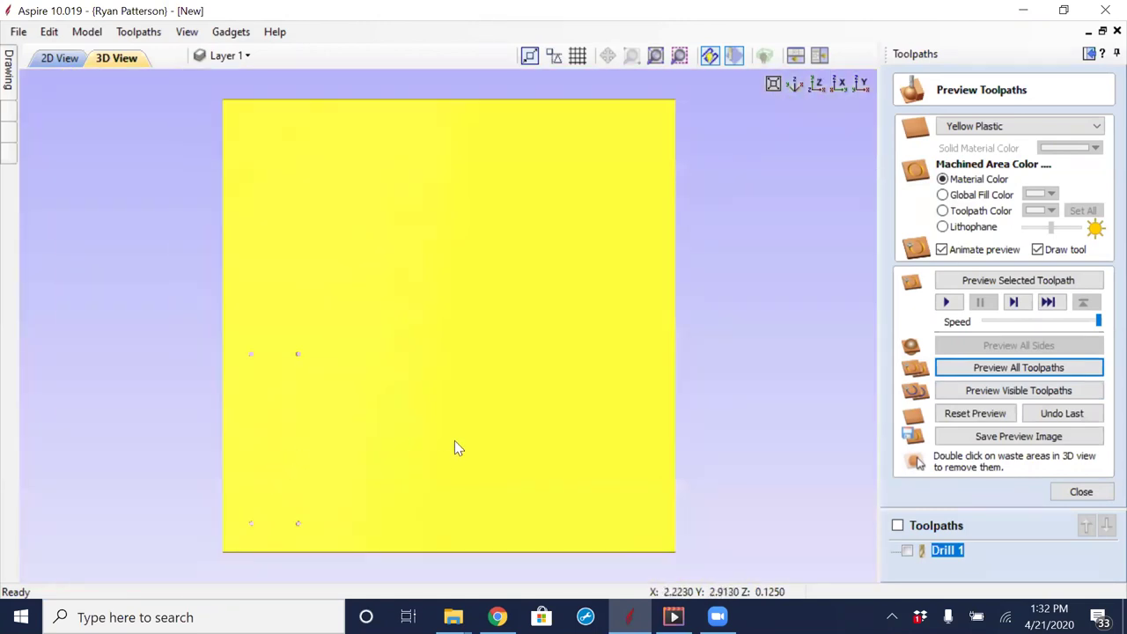
pyautogui.moveTo(304, 539); pyautogui.dragTo(380, 428)
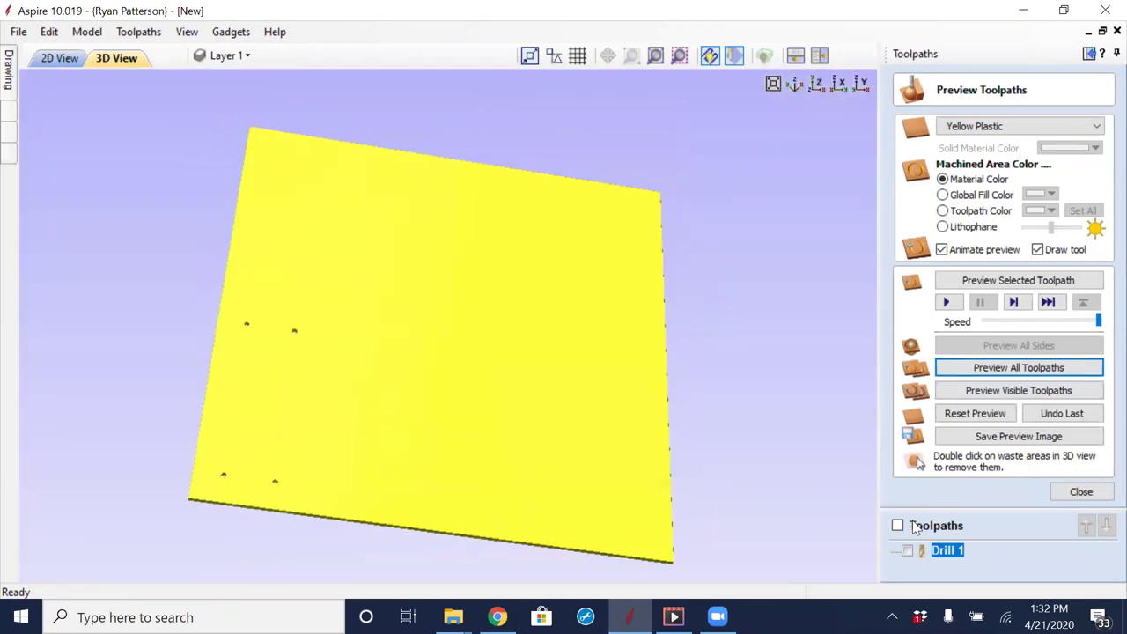
# Step: Show the Drill 1 toolpath, inspect its moves and the drilled corner holes up close, and return from the preview to the 2D layout
pyautogui.click(908, 550)
pyautogui.scroll(5, 254, 343)
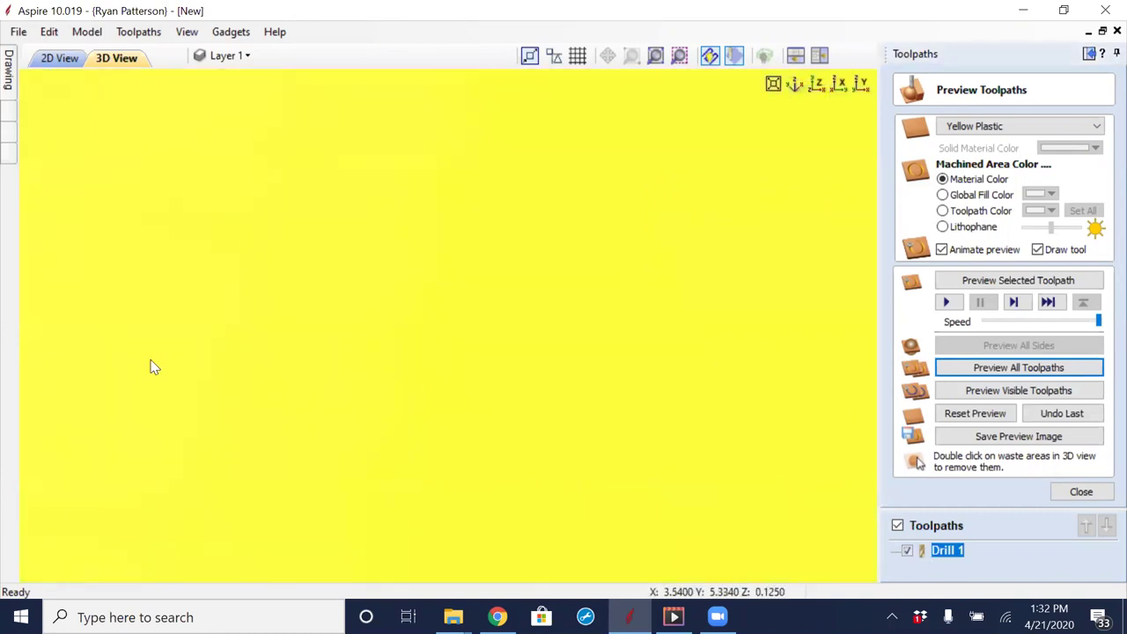
pyautogui.scroll(-3, 589, 340)
pyautogui.scroll(5, 408, 317)
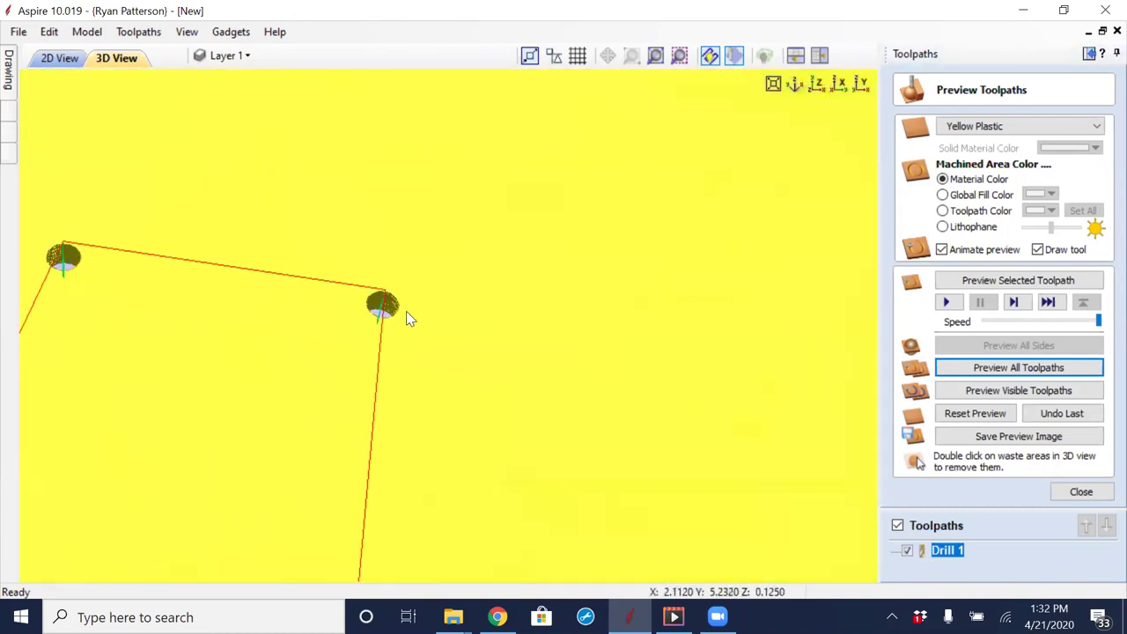
pyautogui.scroll(2, 176, 253)
pyautogui.scroll(3, 176, 251)
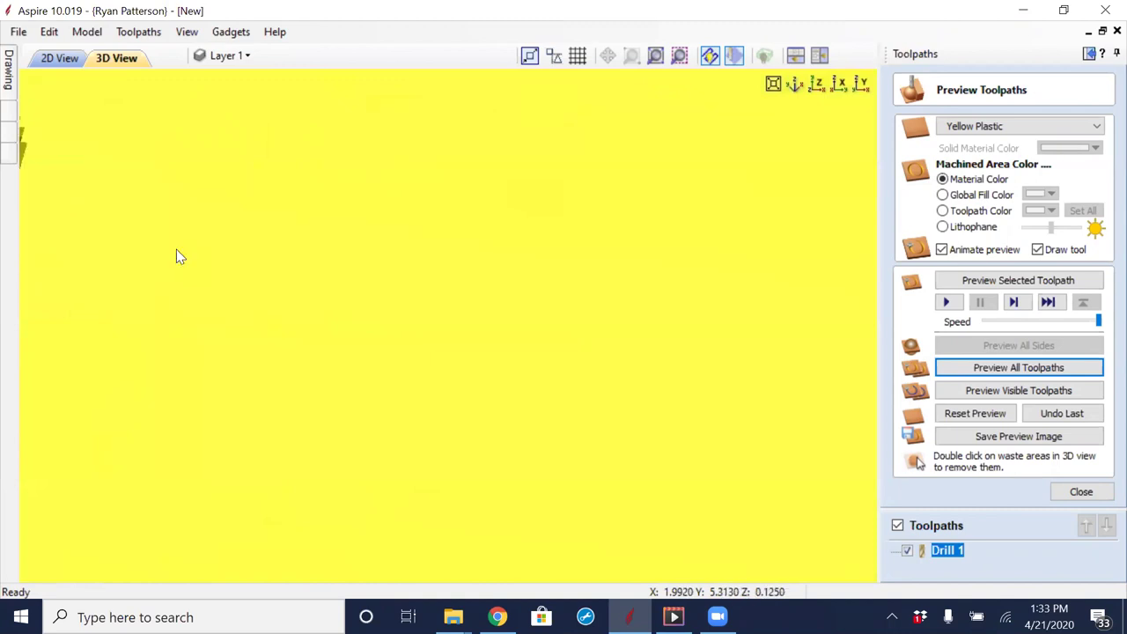
pyautogui.scroll(-3, 176, 258)
pyautogui.scroll(1, 232, 249)
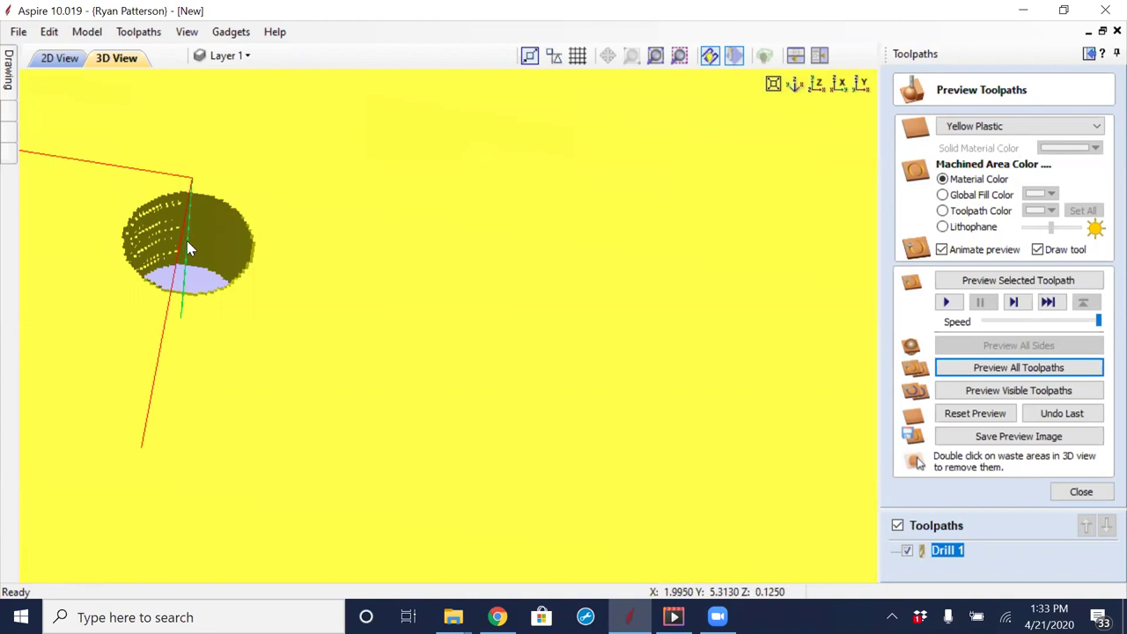
pyautogui.scroll(-2, 250, 322)
pyautogui.scroll(-6, 255, 321)
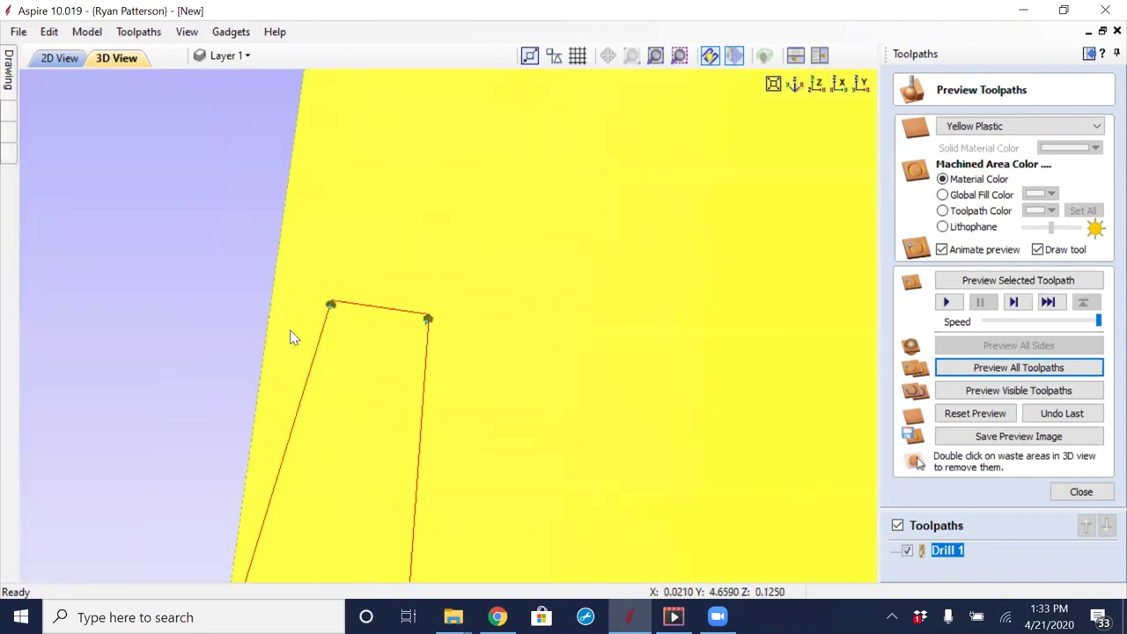
pyautogui.scroll(-3, 317, 328)
pyautogui.scroll(2, 401, 440)
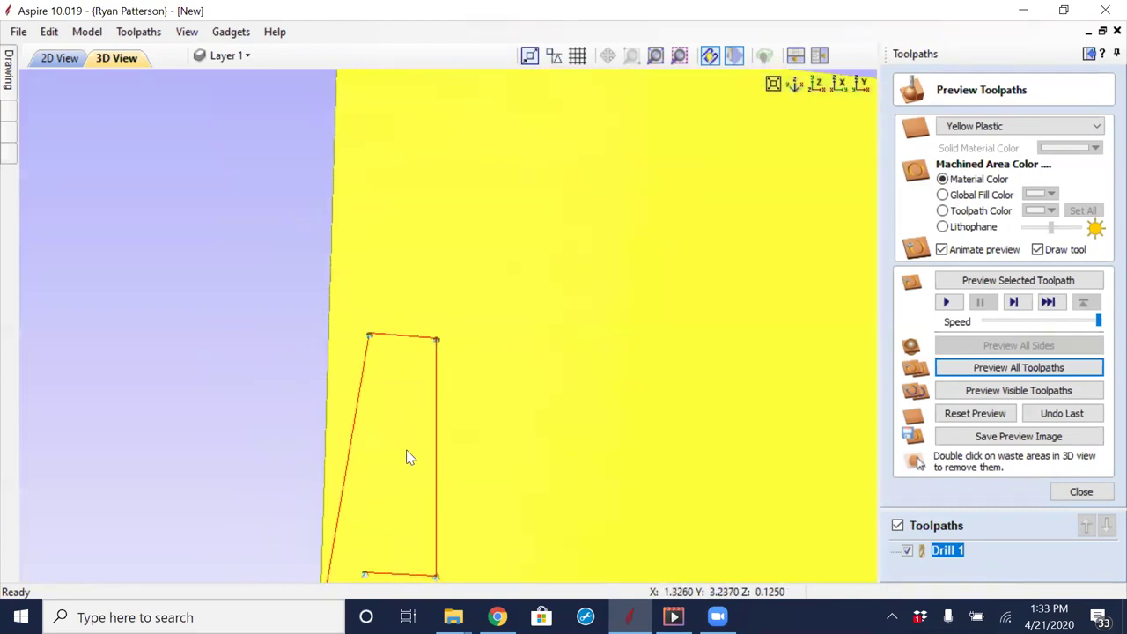
pyautogui.moveTo(486, 449); pyautogui.dragTo(490, 394, button='middle')
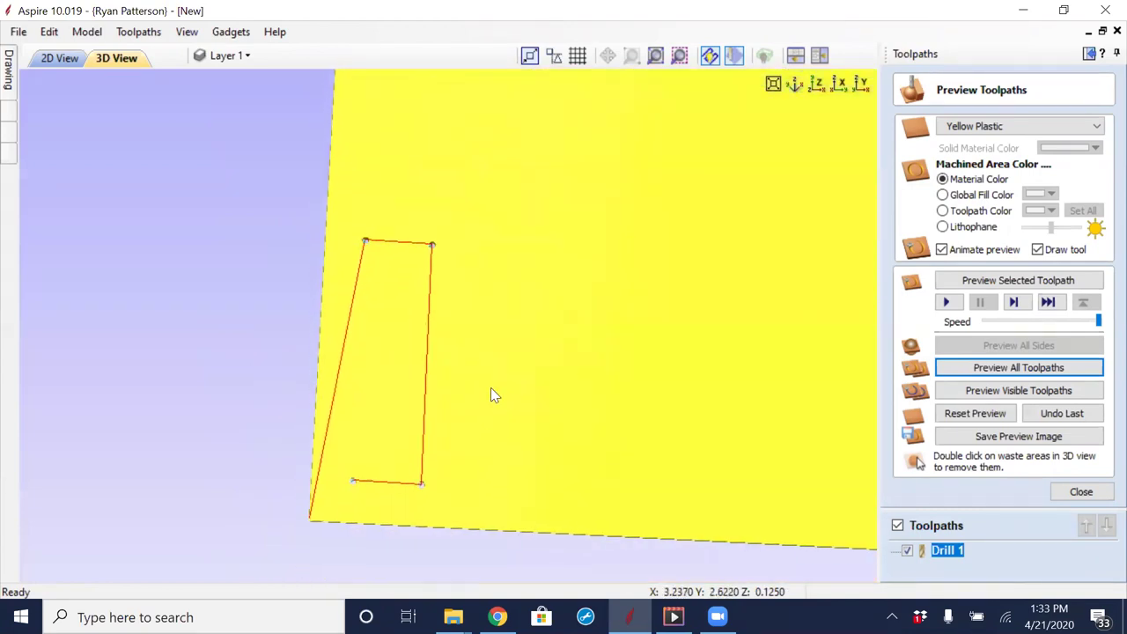
pyautogui.click(70, 61)
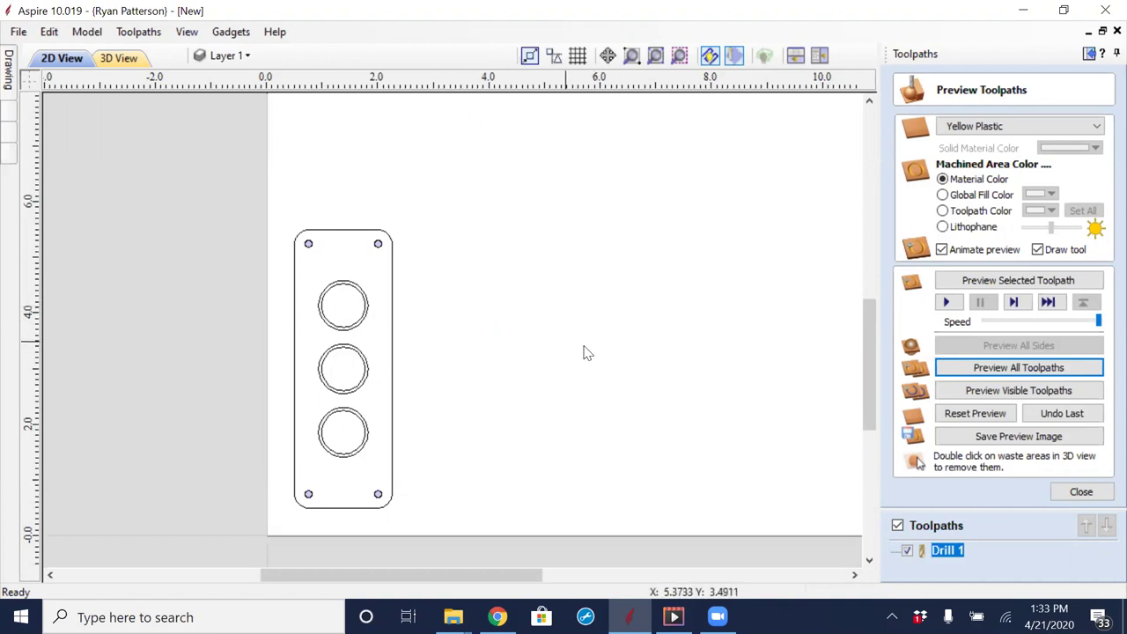
pyautogui.click(1081, 492)
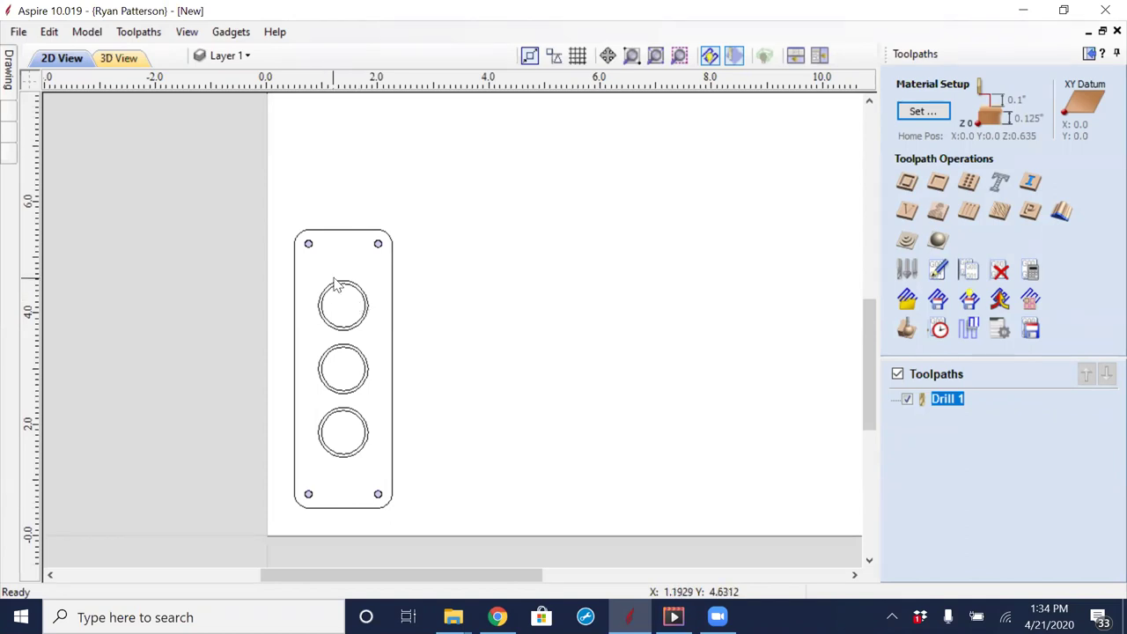
# Step: Start a 2D profile toolpath for the inner circles of the three large holes
pyautogui.click(343, 329)
pyautogui.keyDown('shift'); pyautogui.click(345, 346); pyautogui.keyUp('shift')
pyautogui.keyDown('shift'); pyautogui.click(354, 421); pyautogui.keyUp('shift')
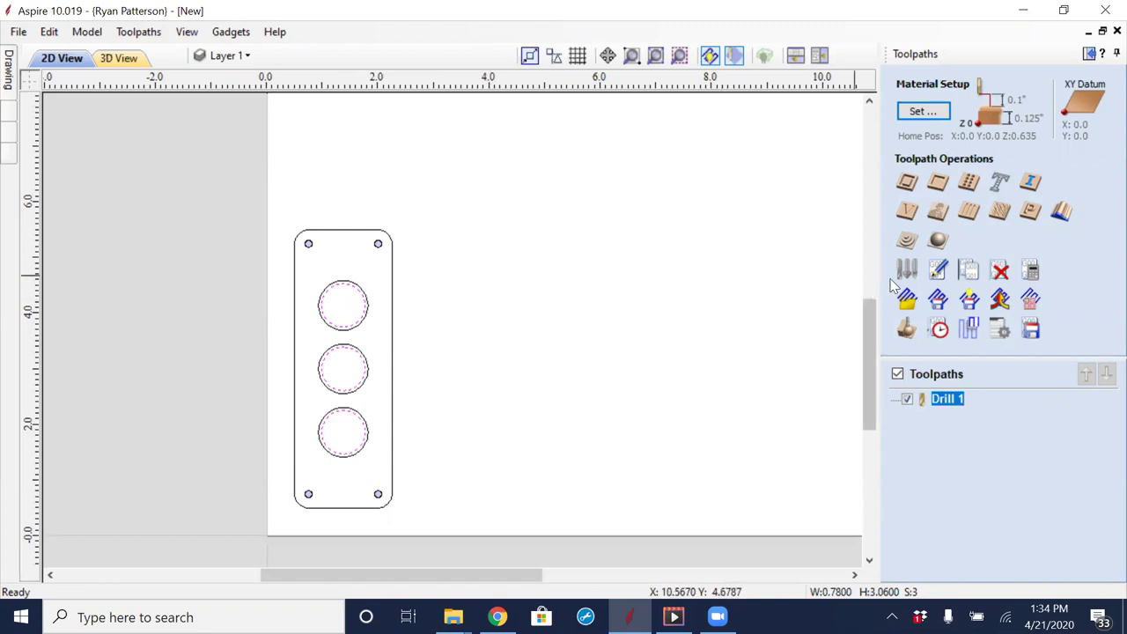
pyautogui.click(907, 185)
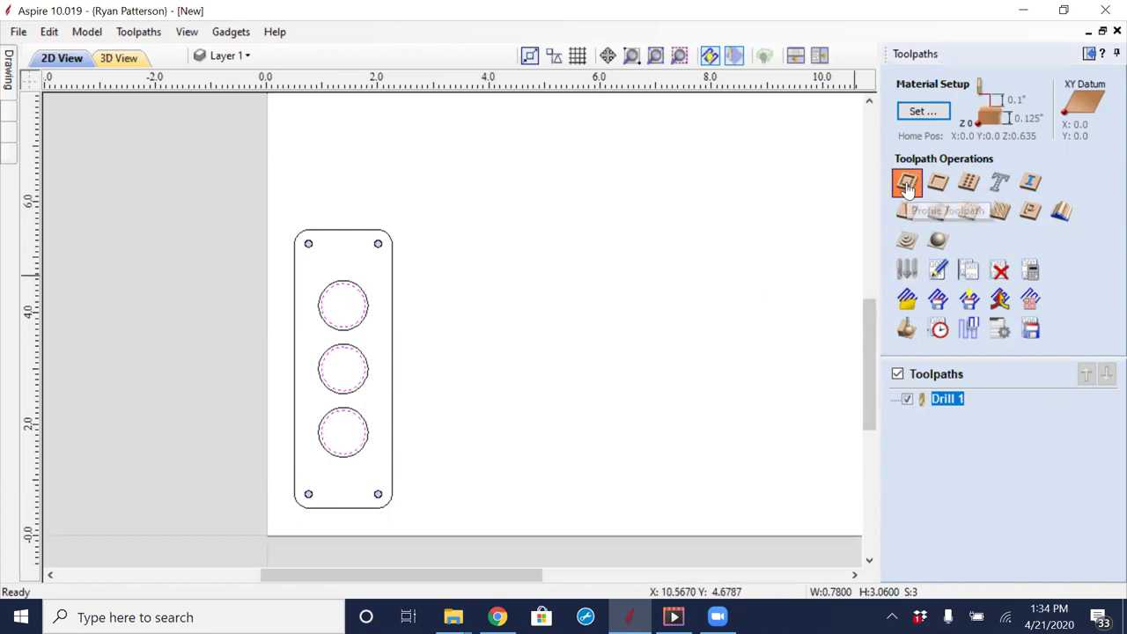
# Step: Set the profile toolpath's cut depth to 0.135 inches
pyautogui.moveTo(1056, 145); pyautogui.dragTo(1016, 144)
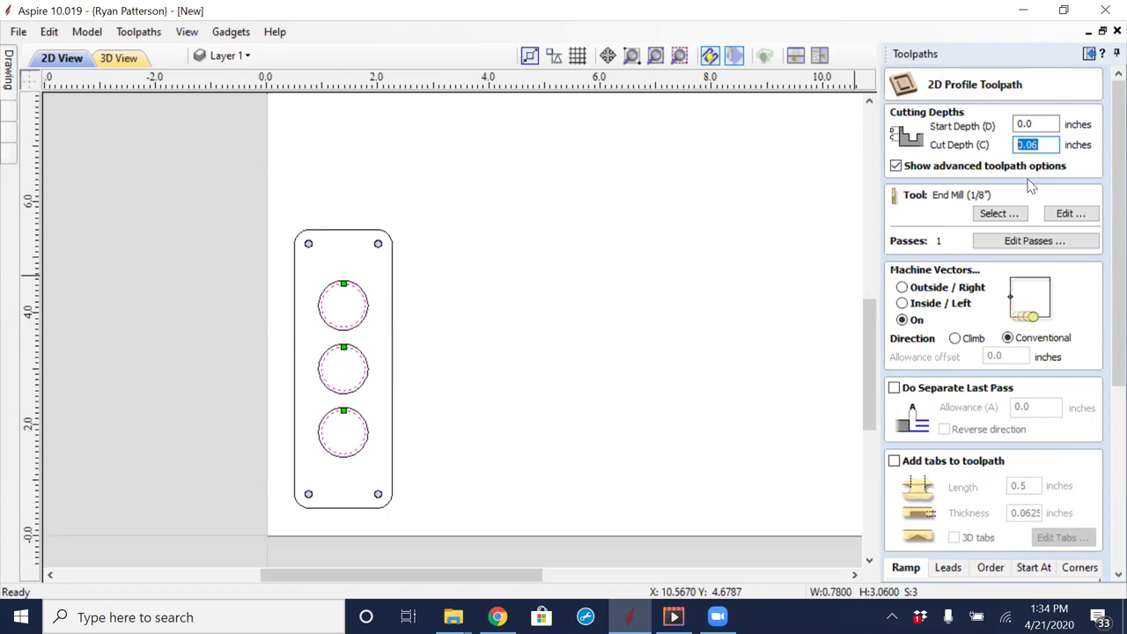
pyautogui.write('25.4')
pyautogui.moveTo(1048, 146); pyautogui.dragTo(1000, 144)
pyautogui.write('2')
pyautogui.write('+.01')
pyautogui.press('Return')
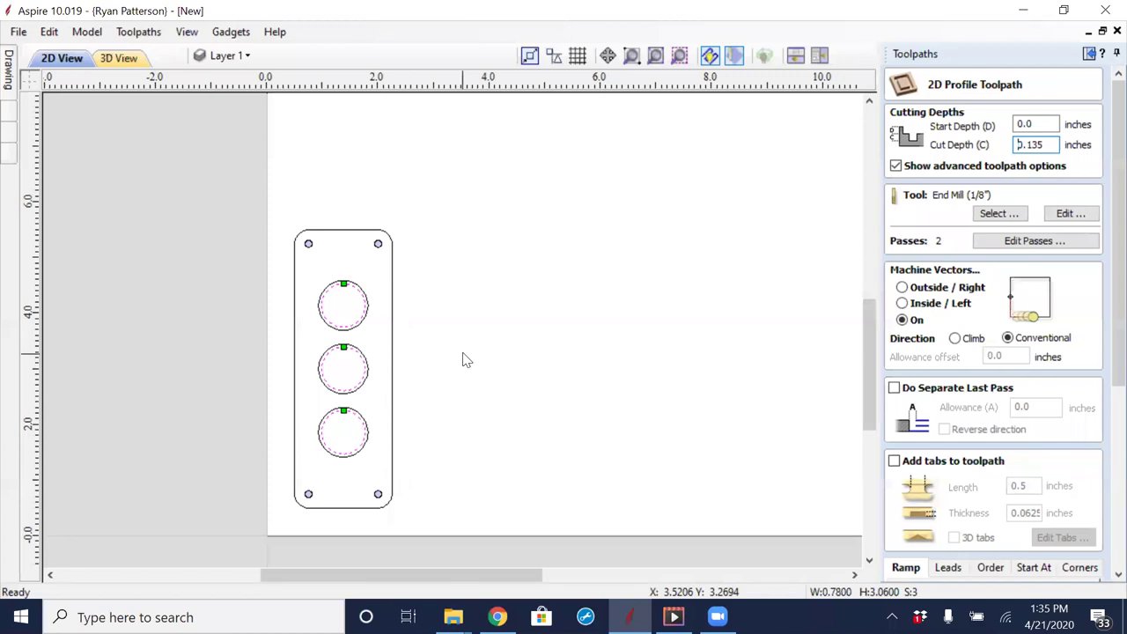
# Step: Define the profile toolpath's cut depth with the material thickness formula z+0.01
pyautogui.write('z+')
pyautogui.moveTo(1054, 146); pyautogui.dragTo(1042, 148)
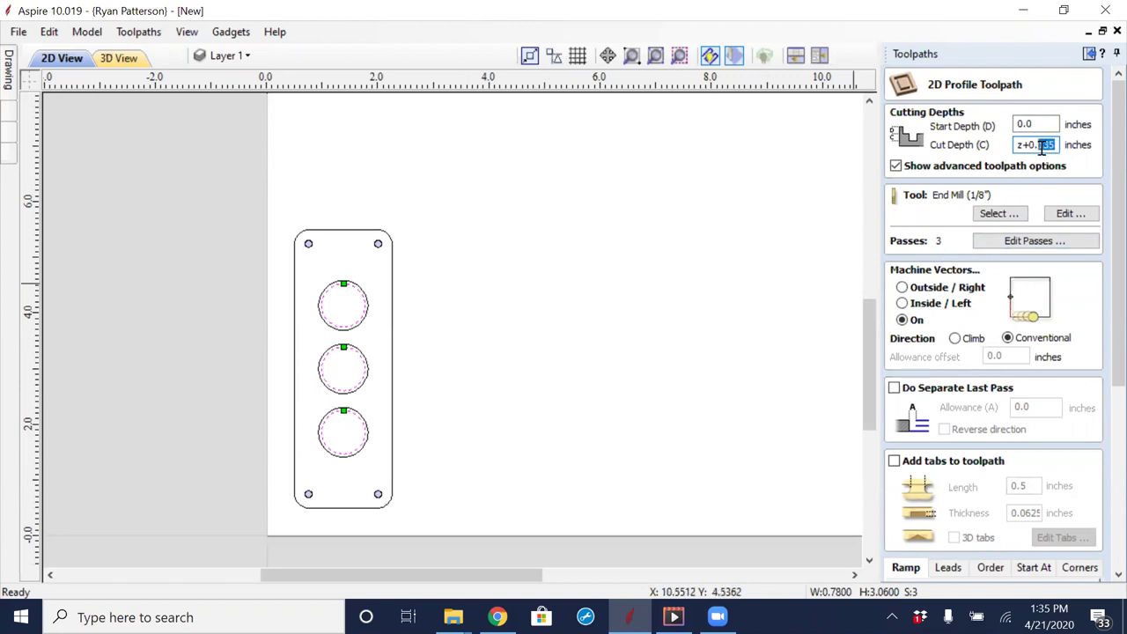
pyautogui.press('BackSpace')
pyautogui.press('BackSpace')
pyautogui.write('01')
pyautogui.moveTo(1020, 147)
# Step: Open the tool database from the profile toolpath and review the aluminum 1/4" End Mill's pass depth, feeds and speeds
pyautogui.click(1002, 216)
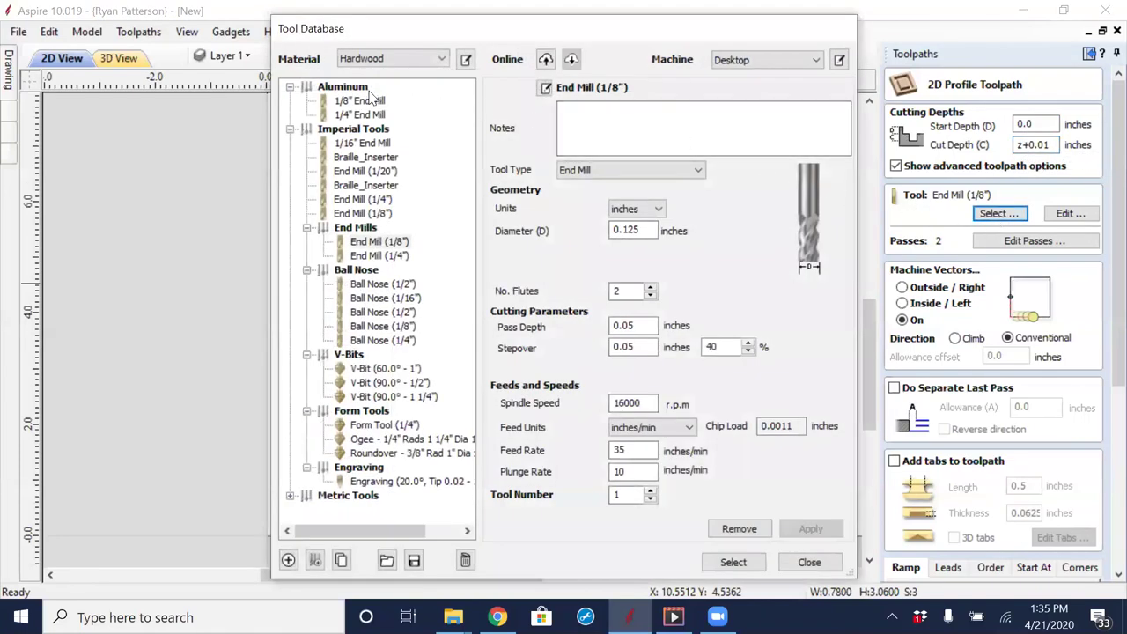
pyautogui.click(362, 120)
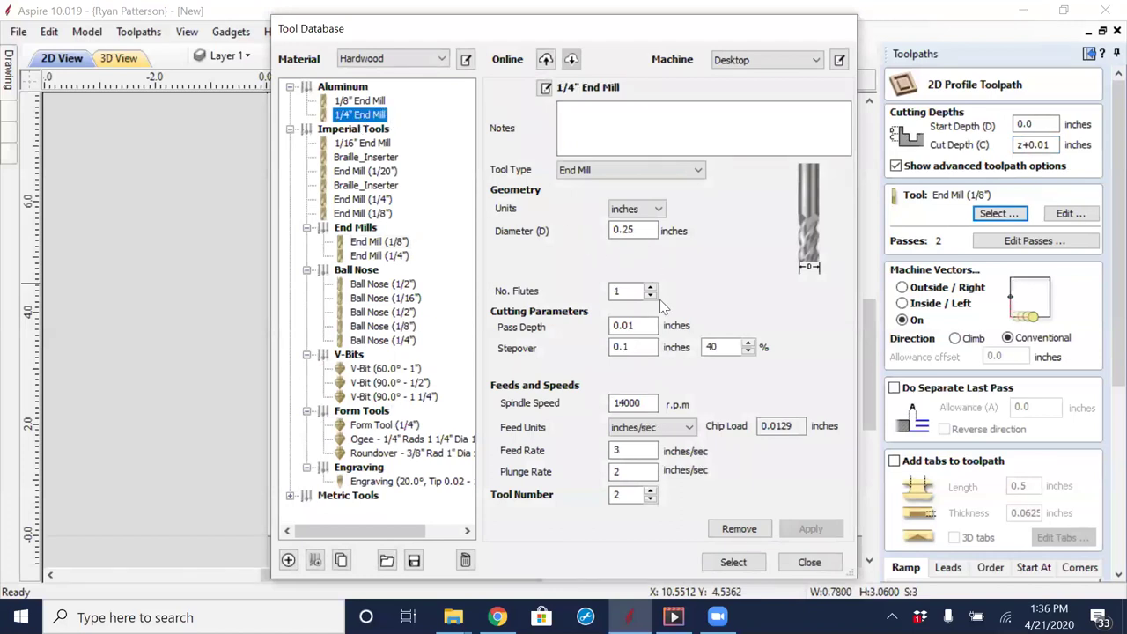
pyautogui.click(649, 330)
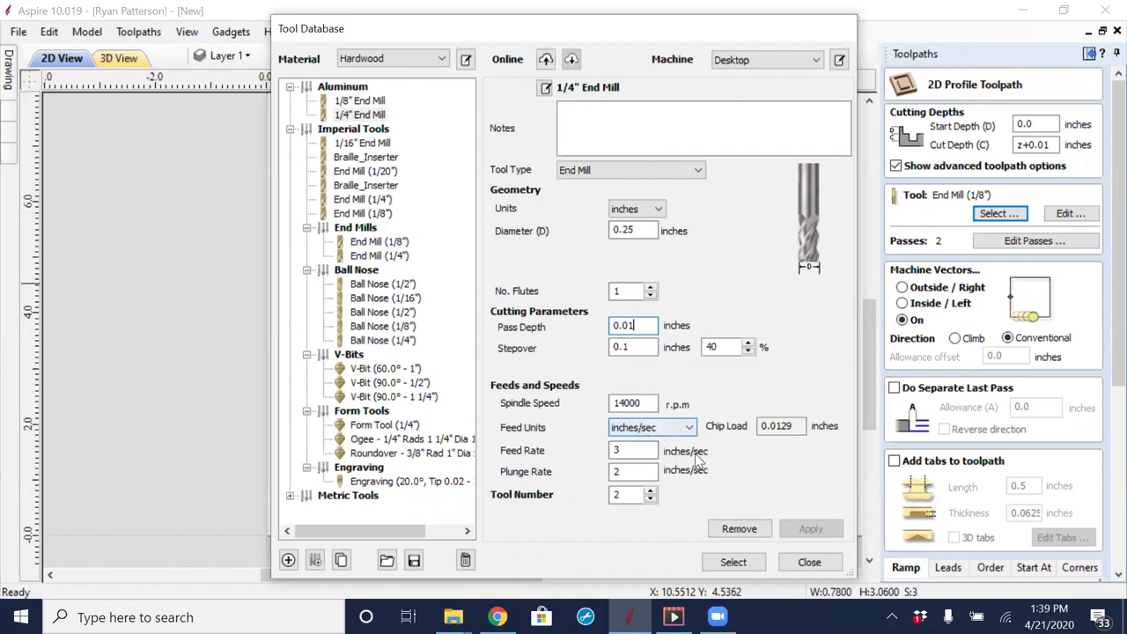
pyautogui.click(607, 126)
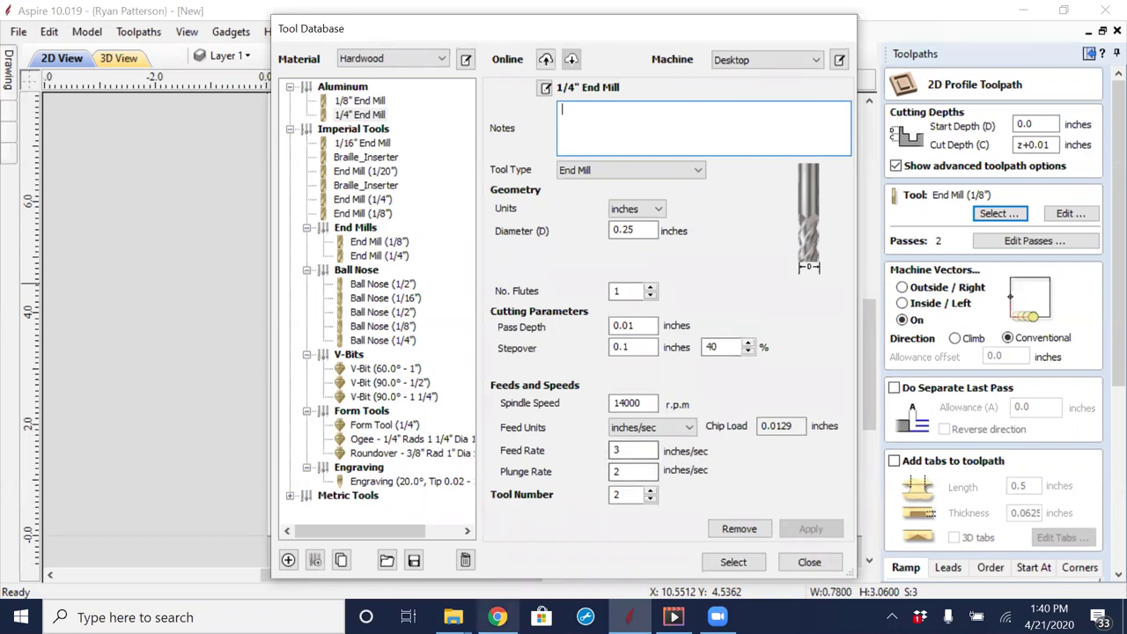
# Step: Switch to Chrome and search Google for "o flute router bit"
pyautogui.click(498, 616)
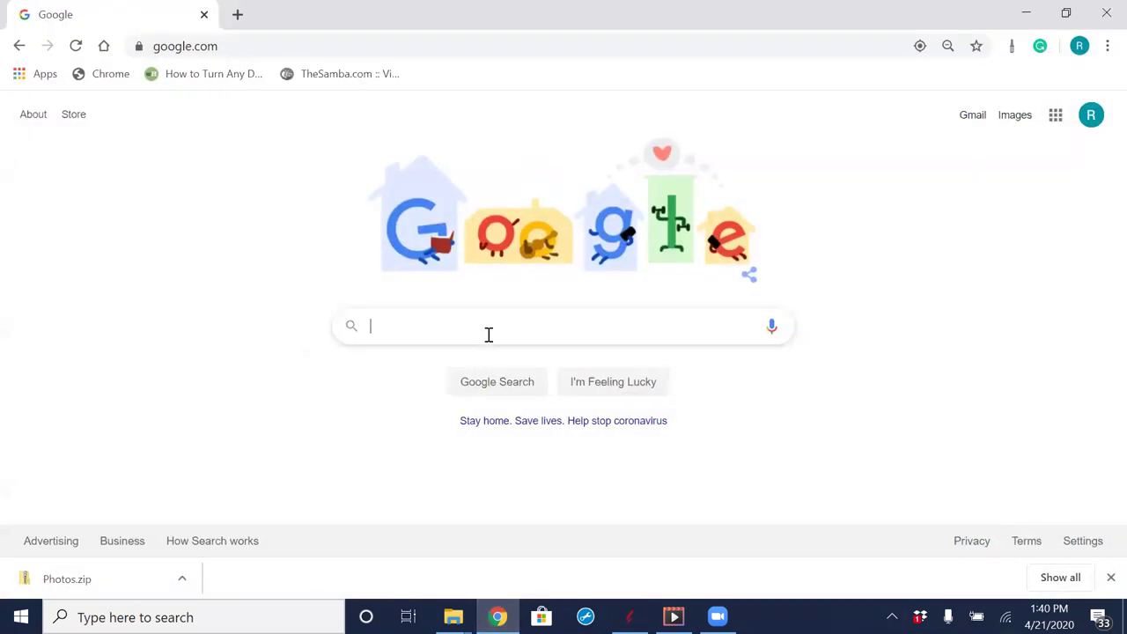
pyautogui.click(488, 335)
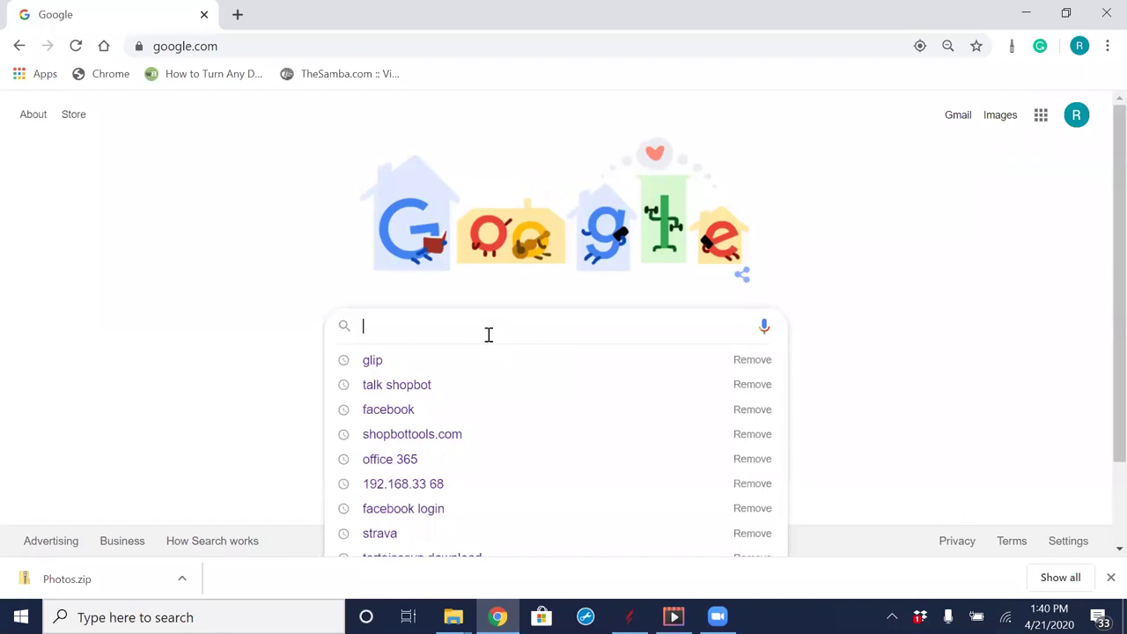
pyautogui.write('o flu')
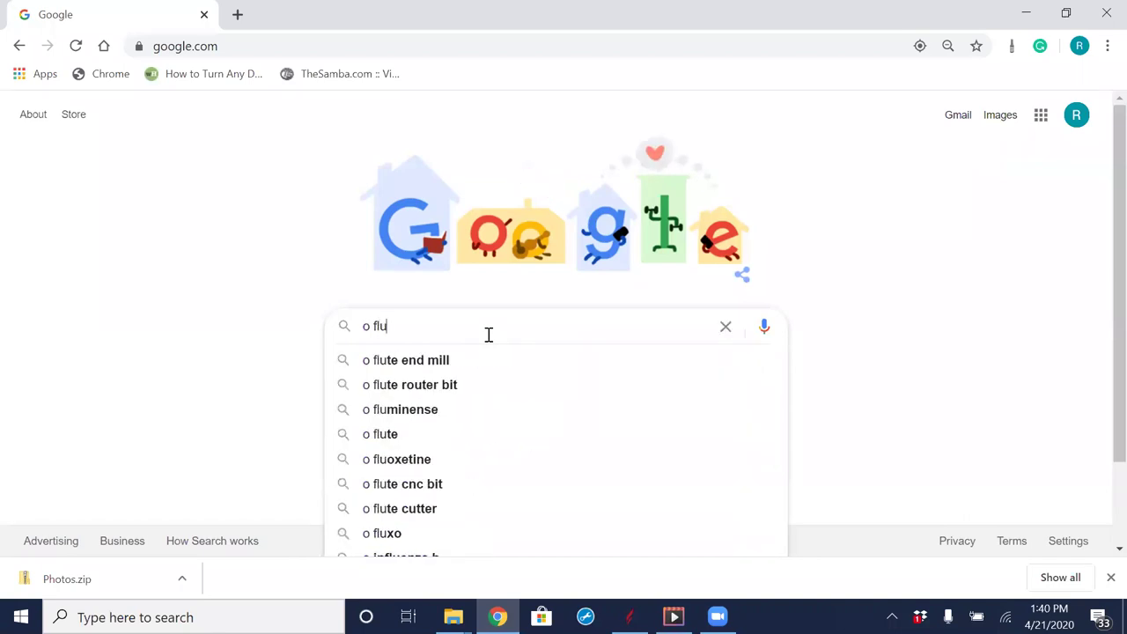
pyautogui.click(438, 385)
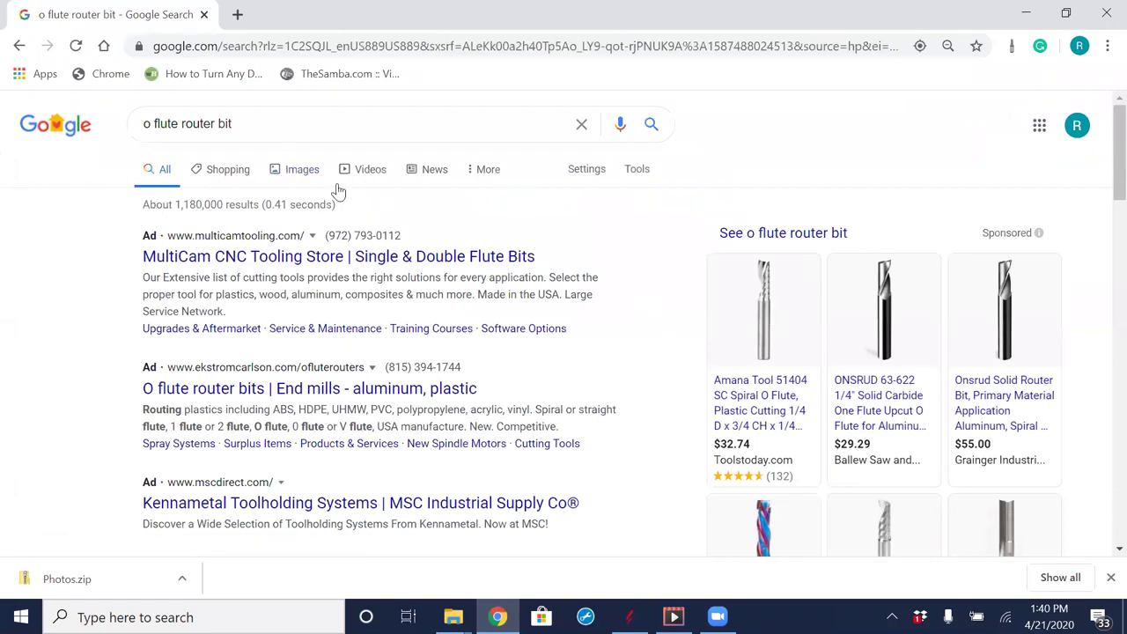
# Step: Browse the image results for O flute router bits to compare their shapes, and return to Aspire
pyautogui.click(302, 170)
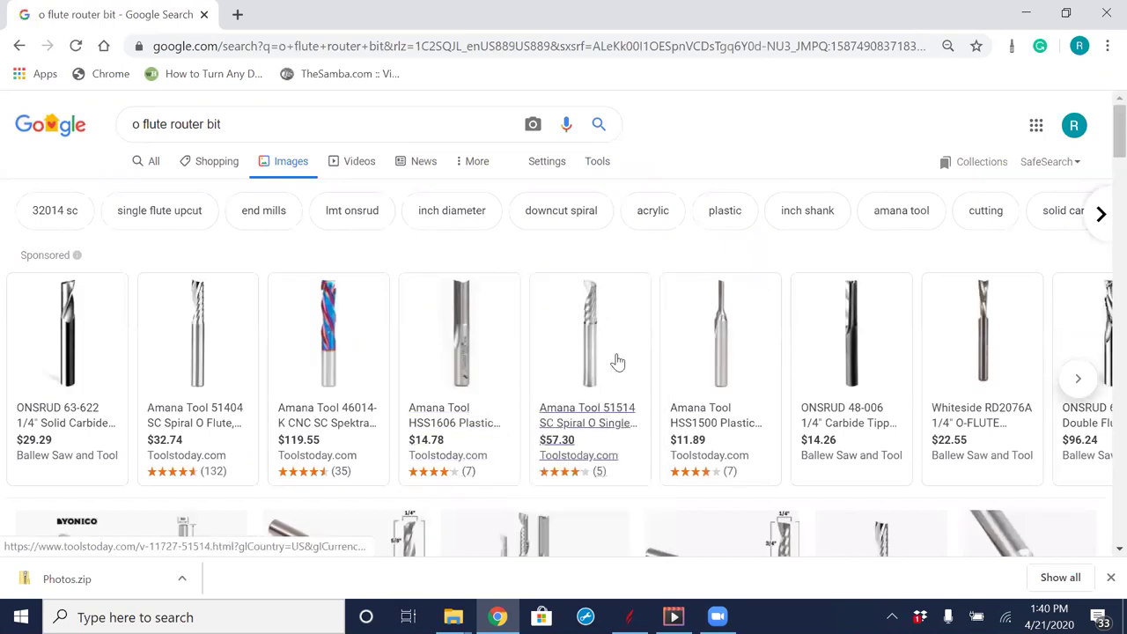
pyautogui.scroll(-3, 716, 348)
pyautogui.scroll(-4, 716, 348)
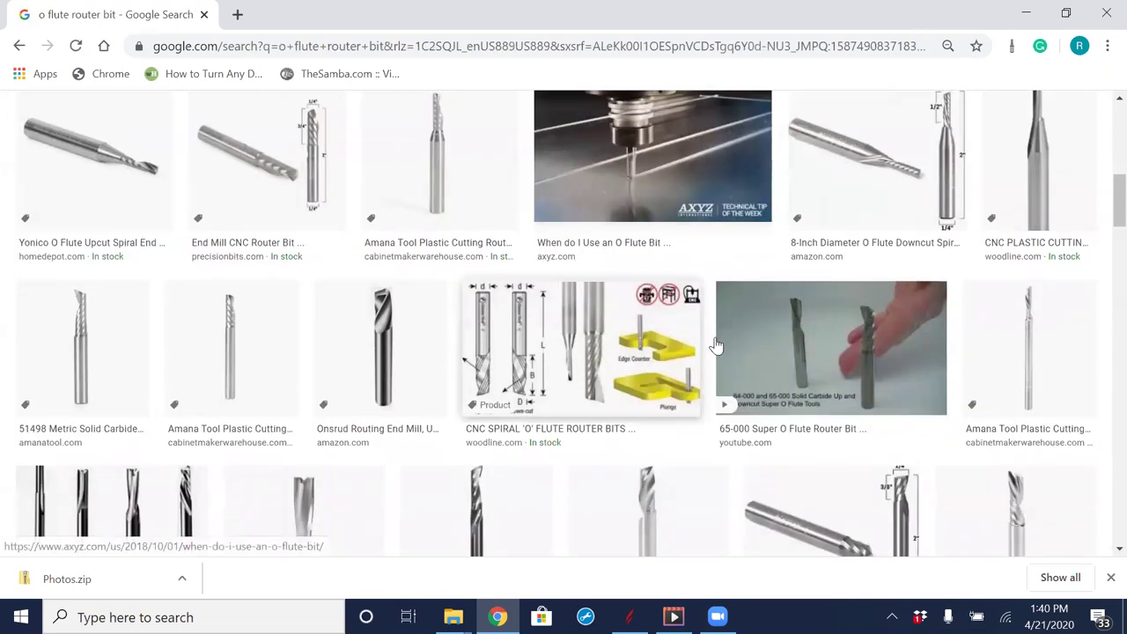
pyautogui.scroll(-6, 793, 352)
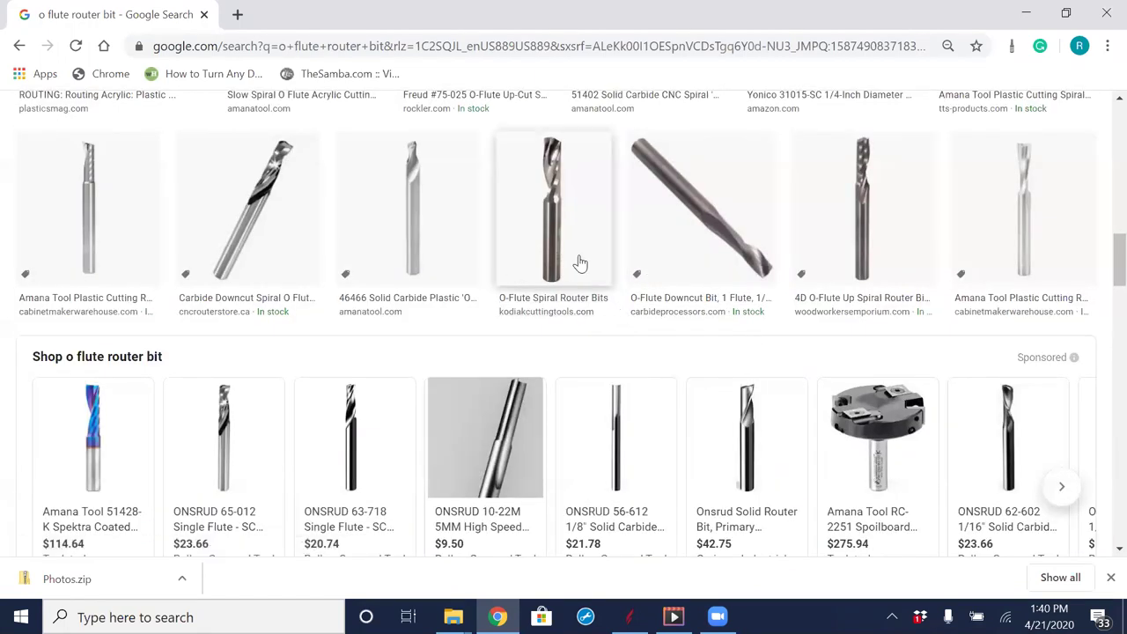
pyautogui.scroll(1, 574, 264)
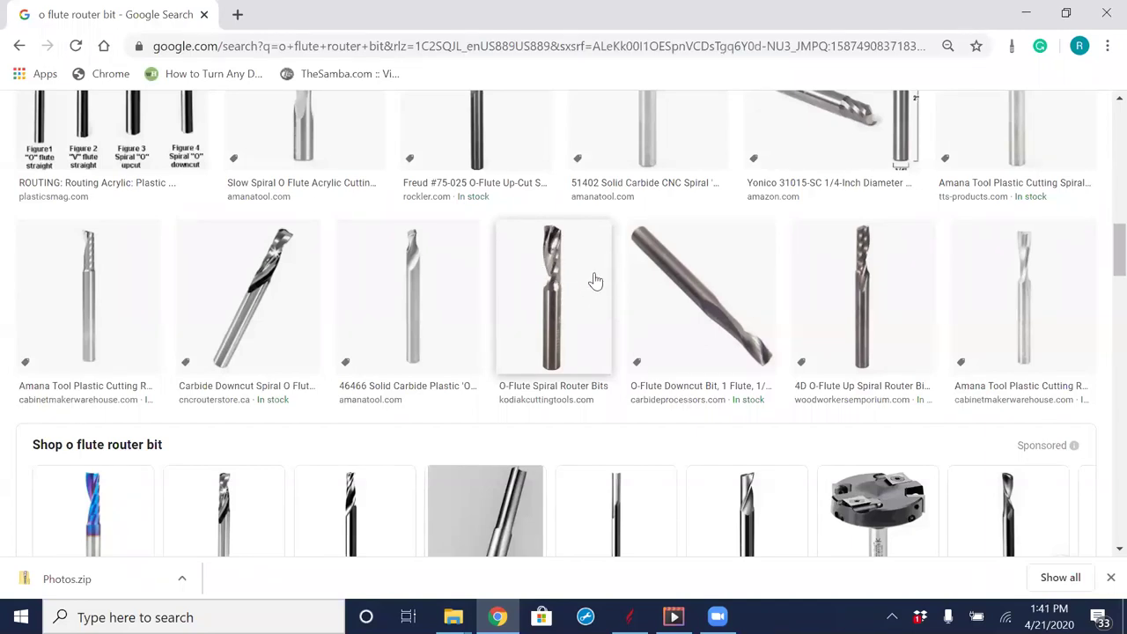
pyautogui.scroll(4, 595, 280)
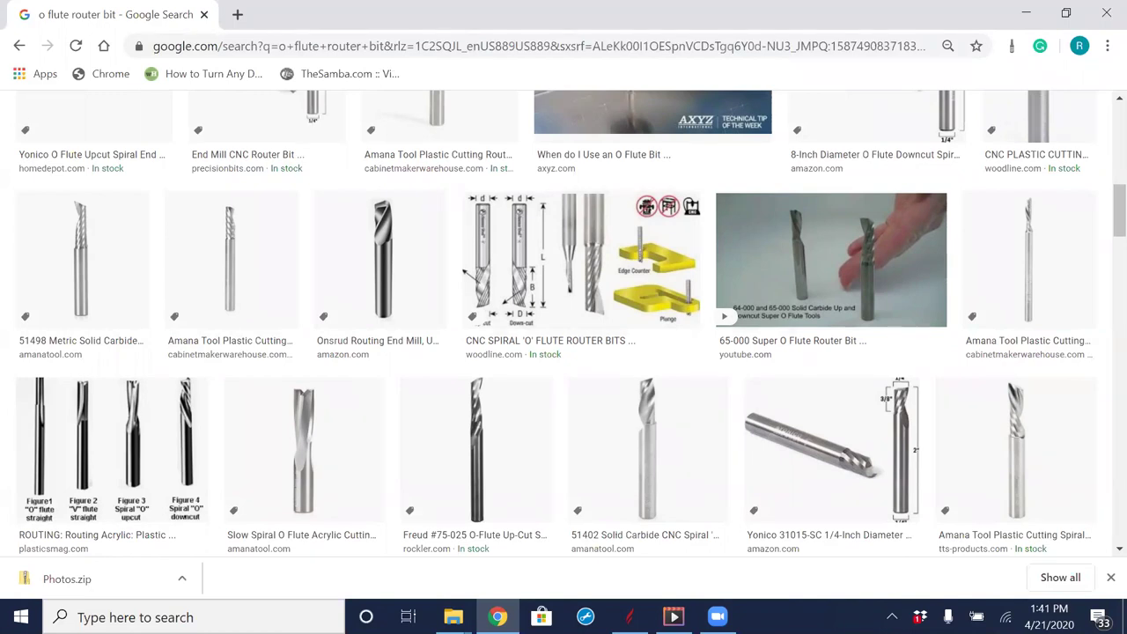
pyautogui.click(1024, 15)
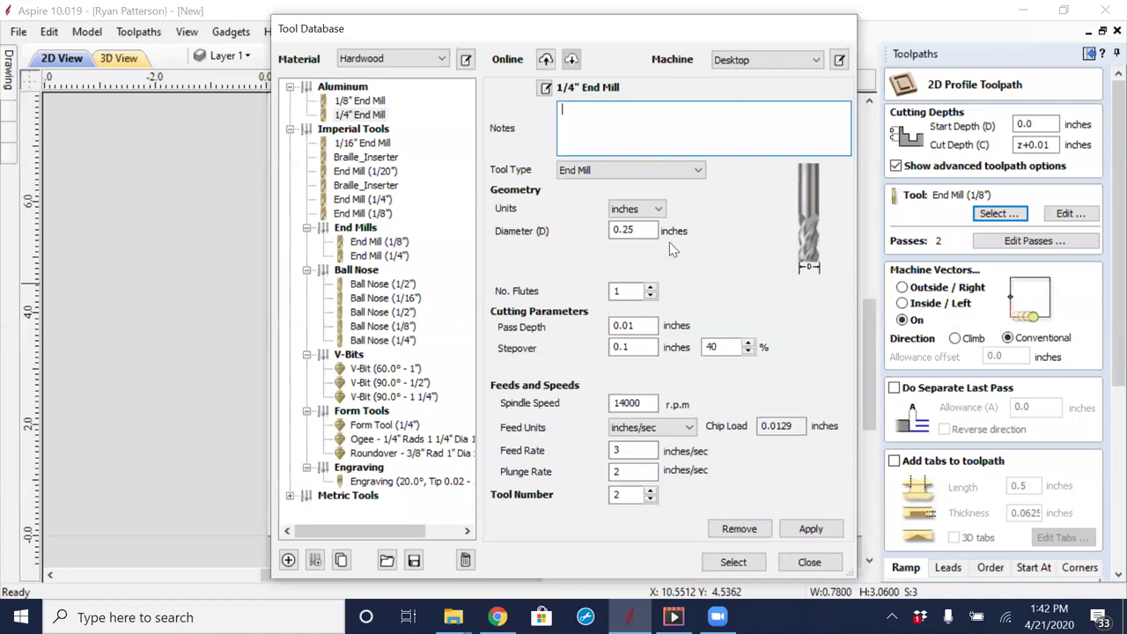
# Step: Assign the aluminum 1/4" End Mill to the profile toolpath and set it to machine Inside / Left of the vectors
pyautogui.click(626, 296)
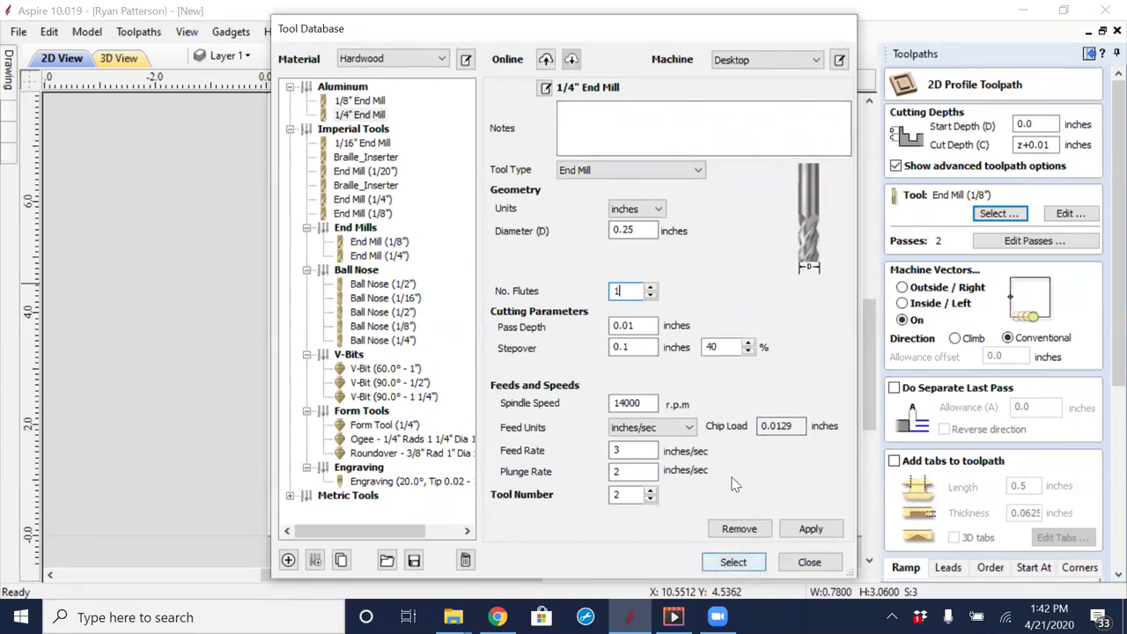
pyautogui.click(808, 530)
pyautogui.click(750, 564)
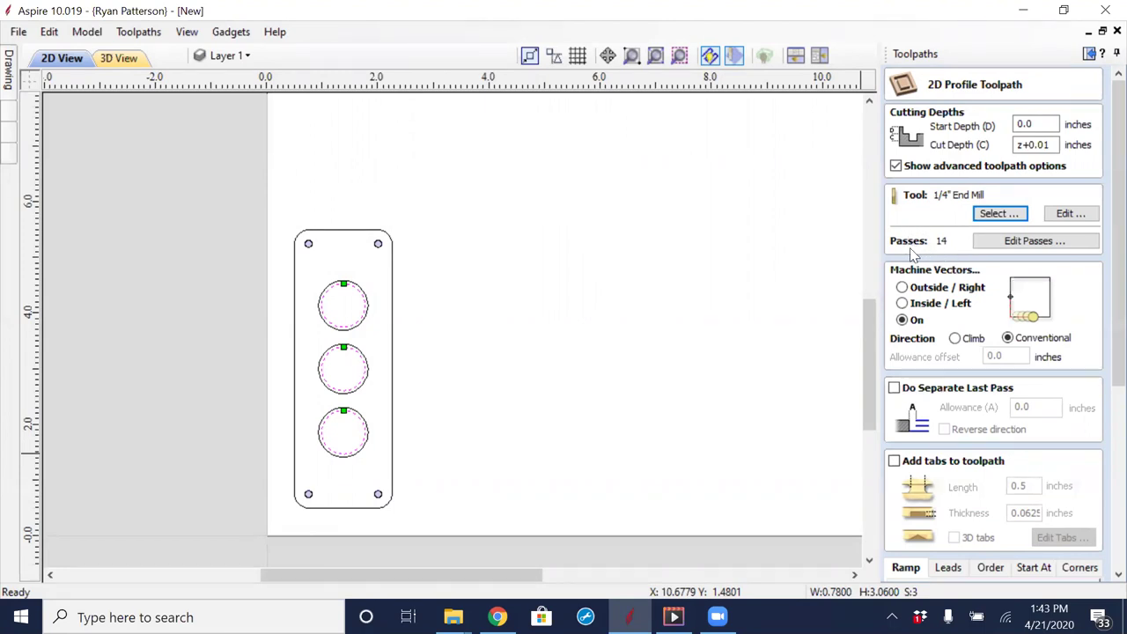
pyautogui.click(902, 304)
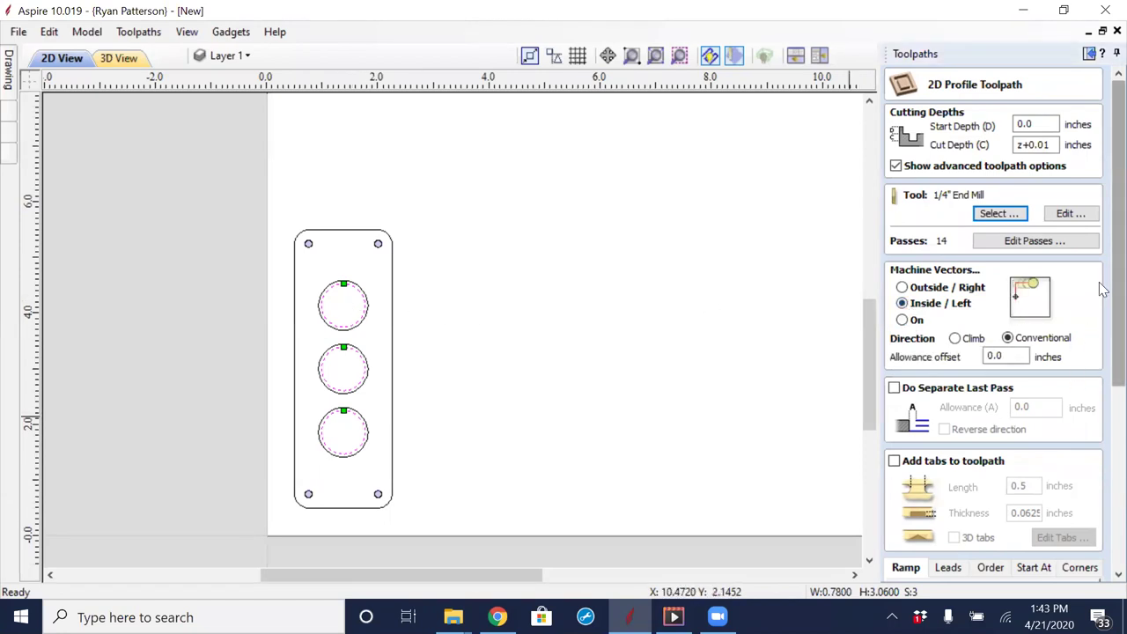
# Step: Add ramps to the profile toolpath using the Spiral type
pyautogui.scroll(-3, 1099, 292)
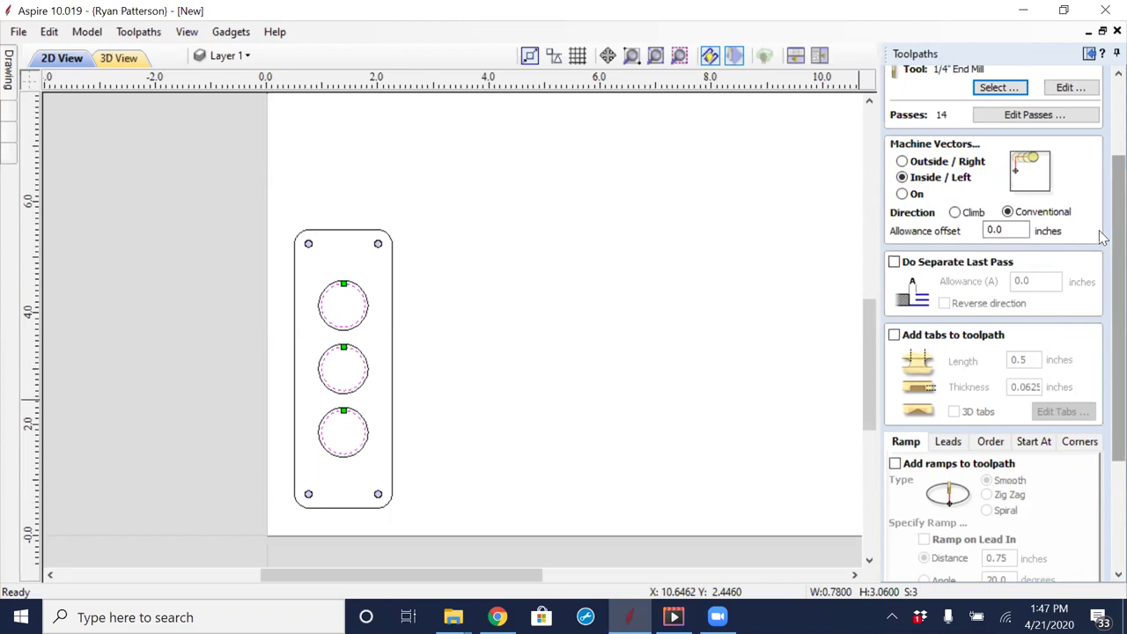
pyautogui.scroll(-1, 1103, 264)
pyautogui.scroll(-2, 1103, 267)
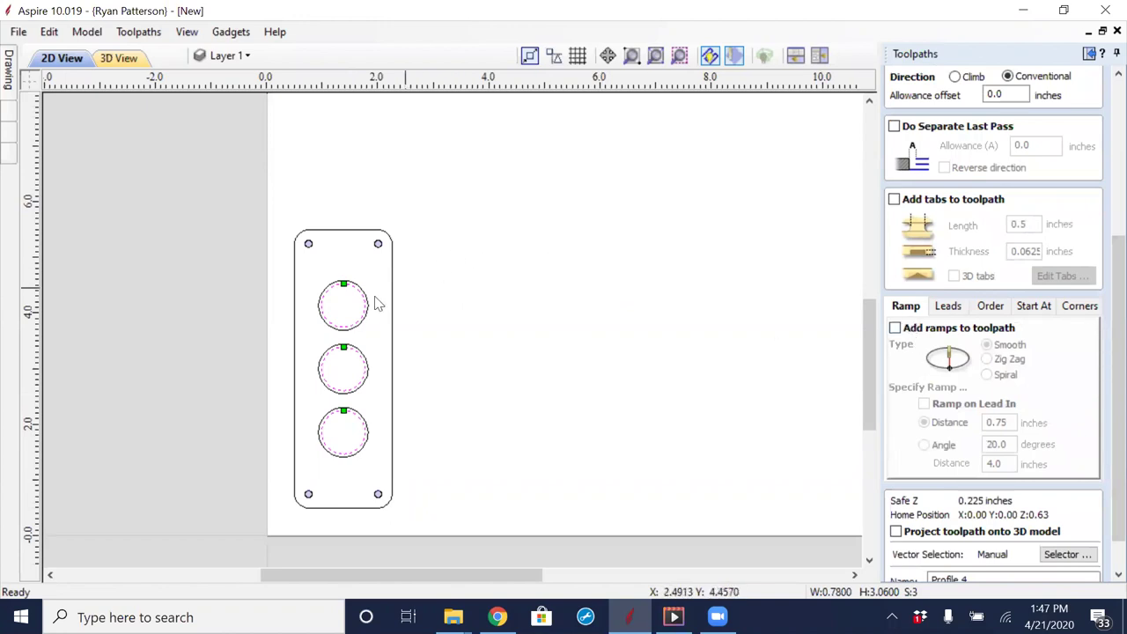
pyautogui.click(895, 328)
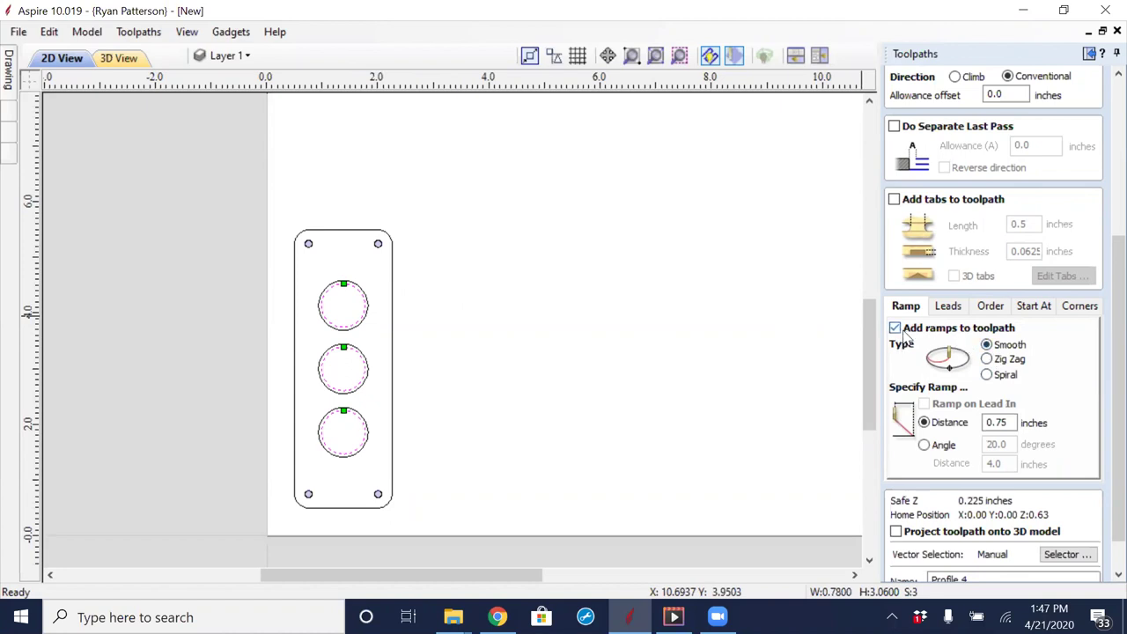
pyautogui.click(988, 374)
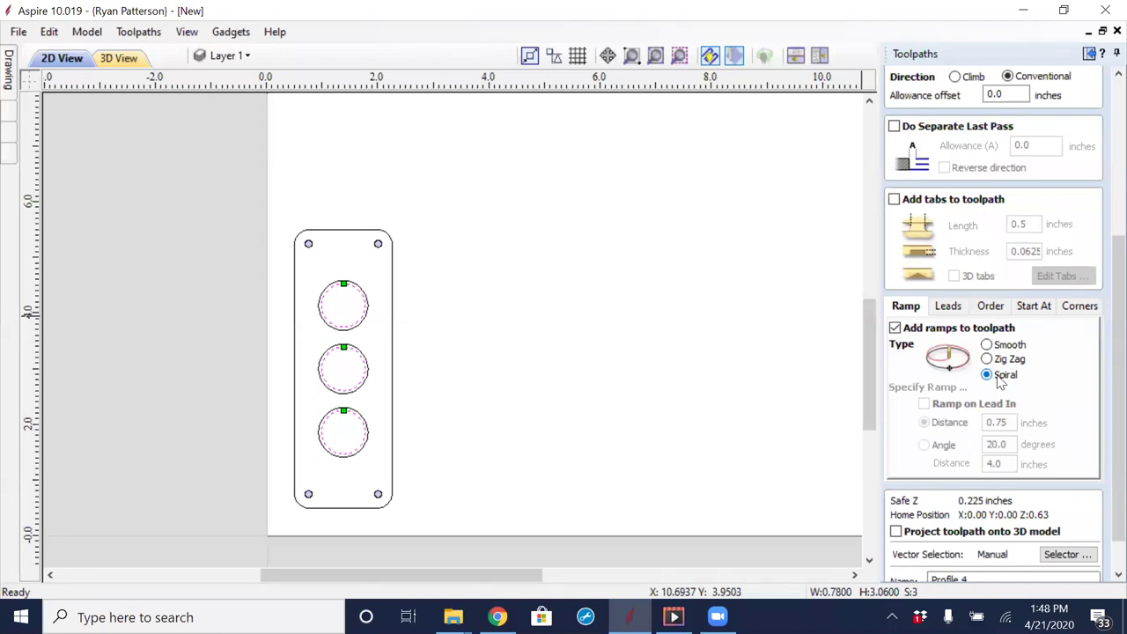
# Step: Name the profile toolpath Circles and calculate it, accepting the cut through the material
pyautogui.moveTo(1111, 317); pyautogui.dragTo(1103, 352)
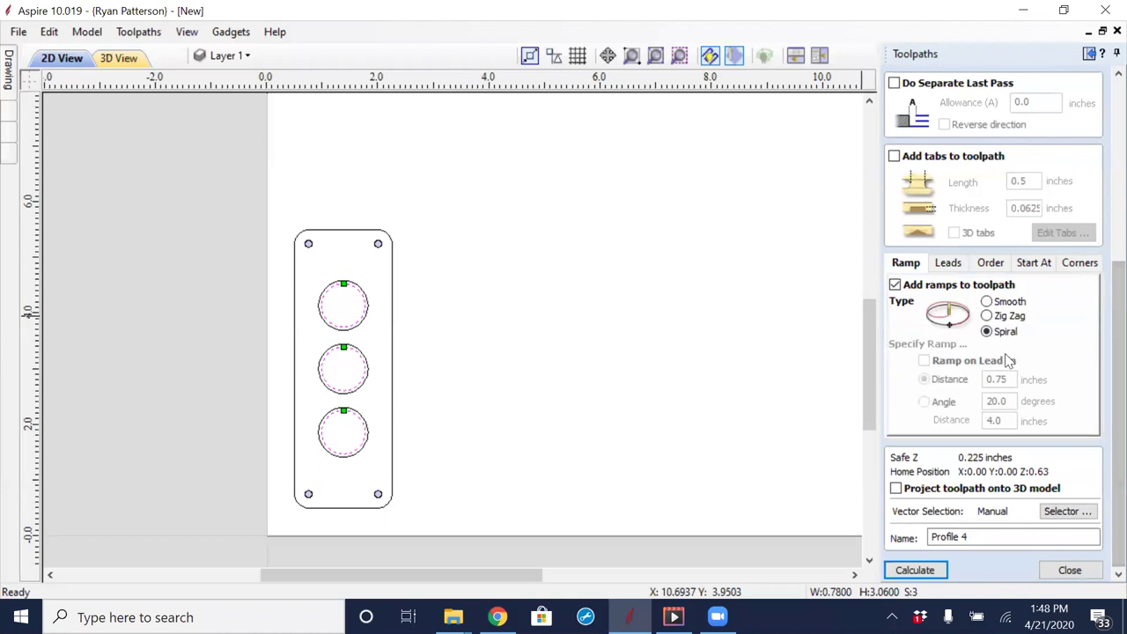
pyautogui.moveTo(984, 535); pyautogui.dragTo(867, 553)
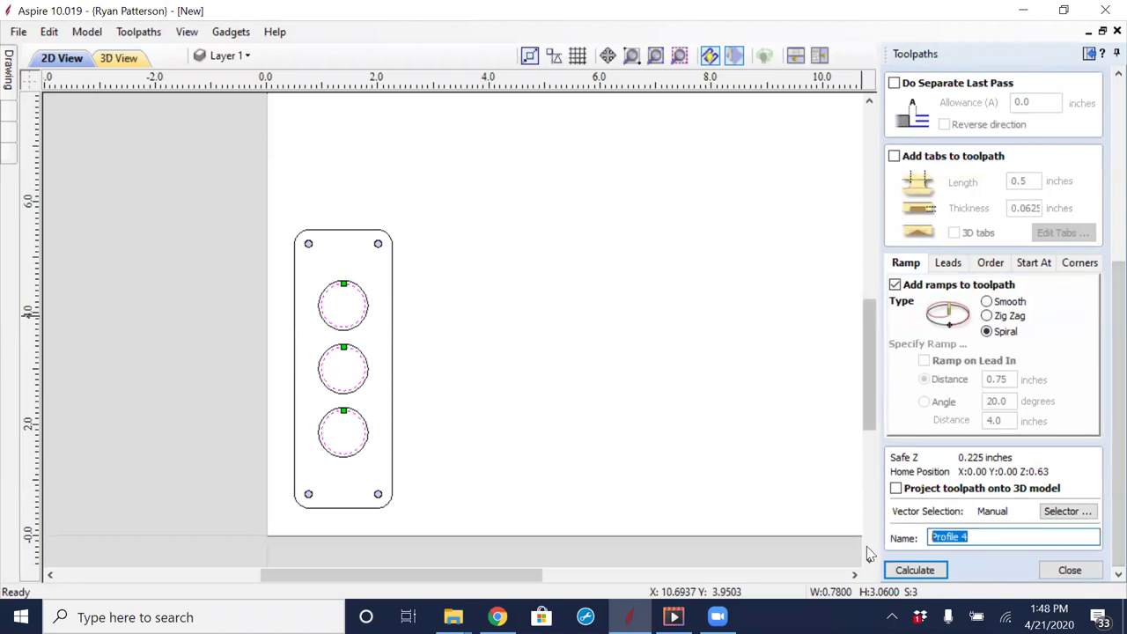
pyautogui.write('Cir')
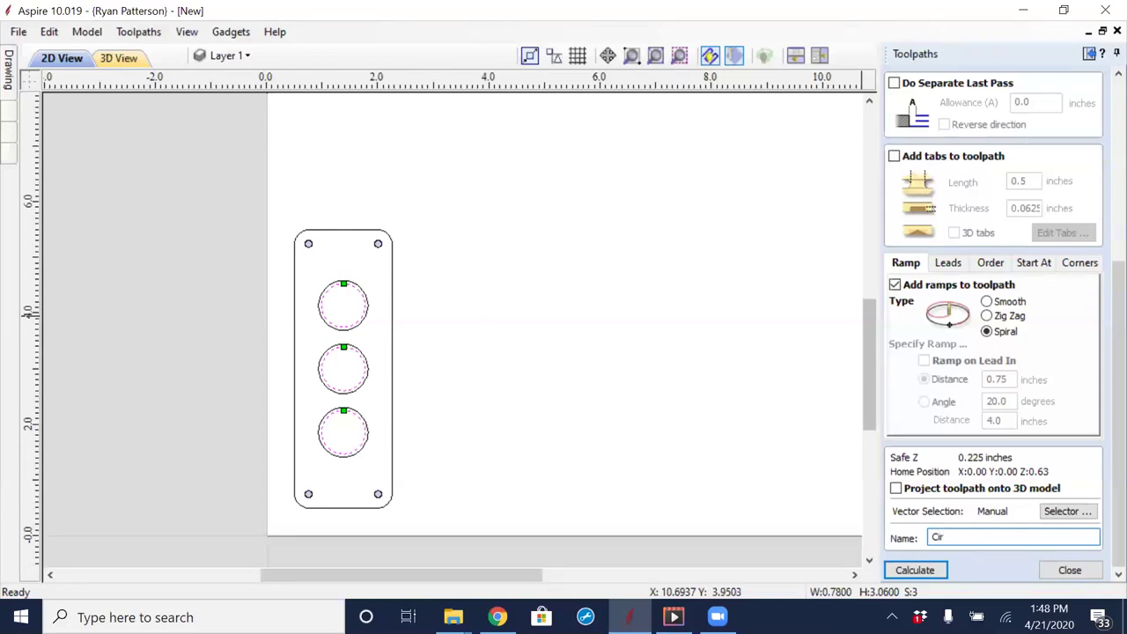
pyautogui.write('cles')
pyautogui.click(916, 570)
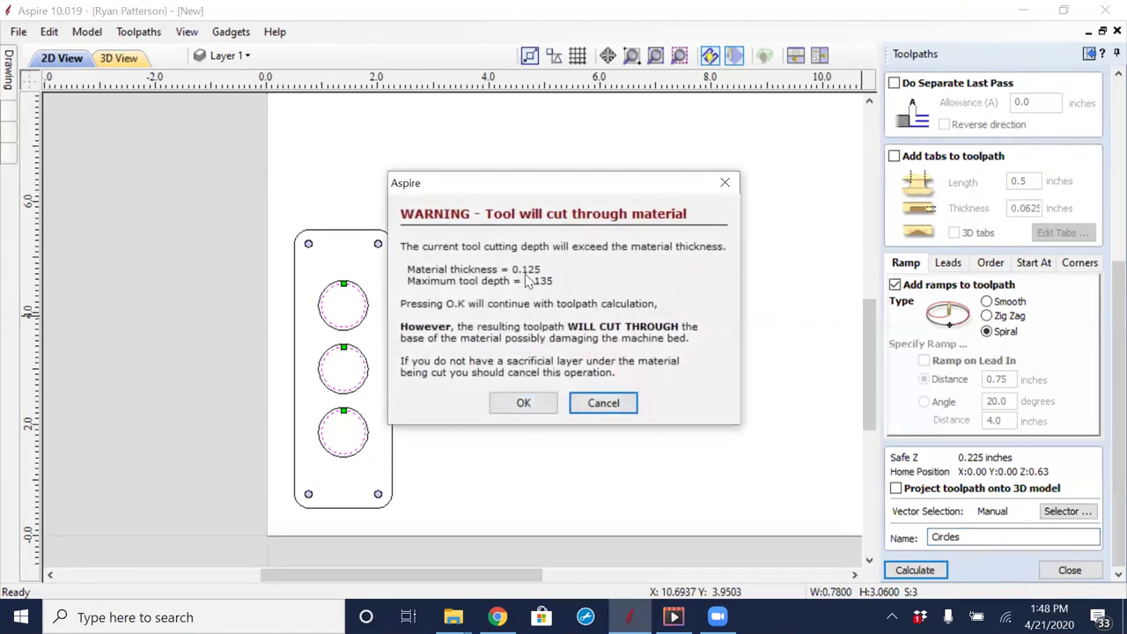
pyautogui.click(523, 402)
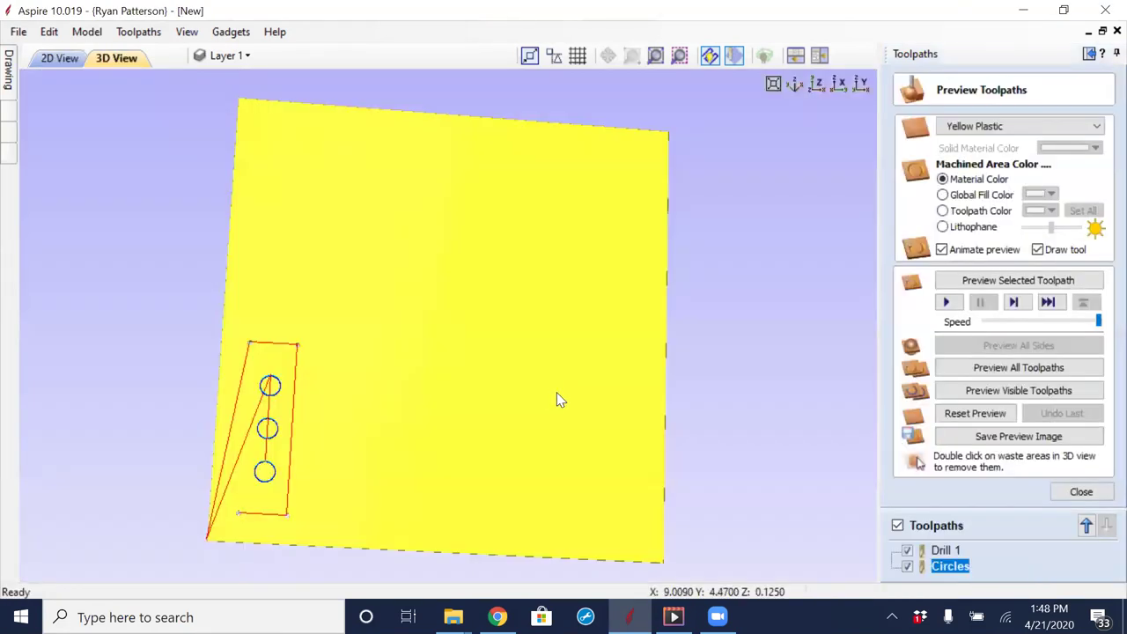
# Step: Examine the spiral passes of the Circles toolpath on the three large openings in the 3D view
pyautogui.scroll(3, 299, 388)
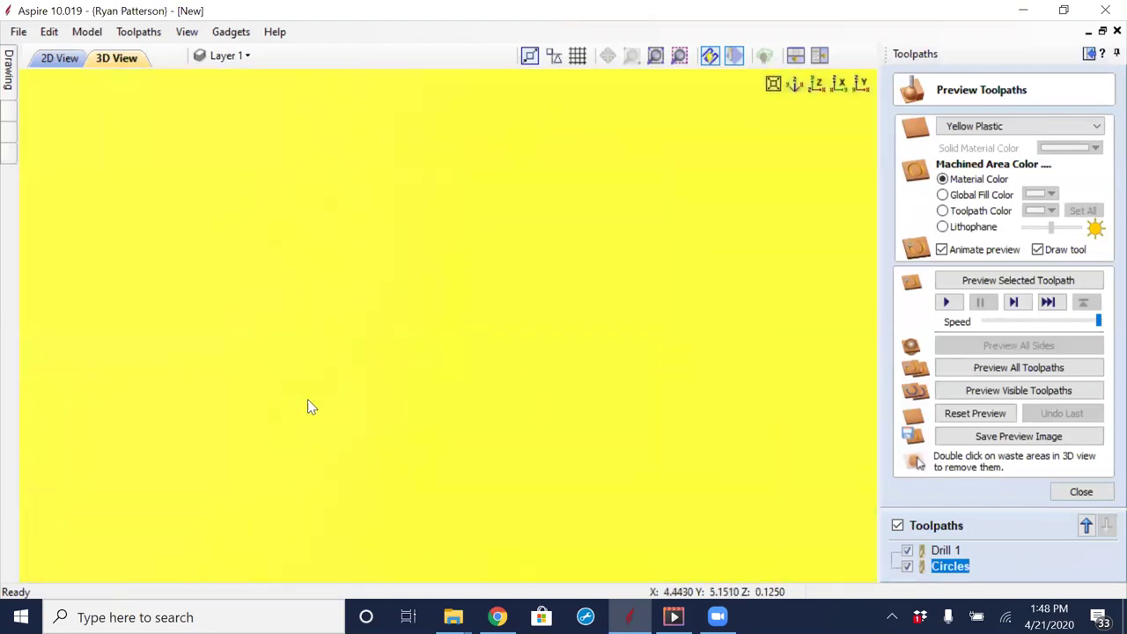
pyautogui.moveTo(639, 280); pyautogui.dragTo(745, 269)
pyautogui.moveTo(428, 415); pyautogui.dragTo(475, 279)
pyautogui.scroll(3, 476, 279)
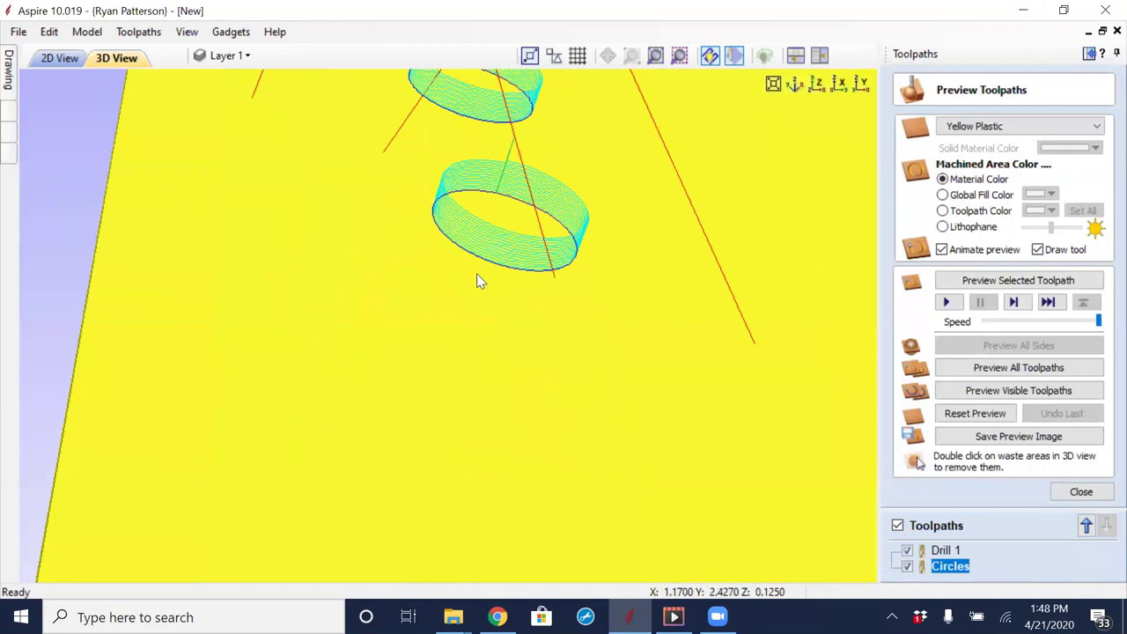
pyautogui.scroll(3, 522, 176)
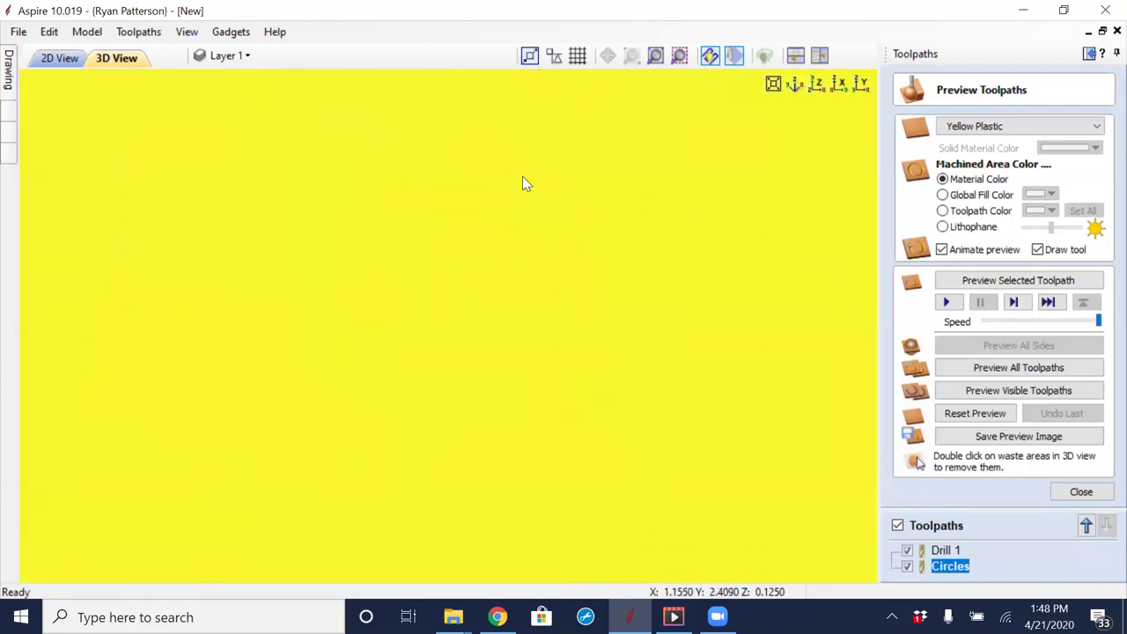
pyautogui.scroll(-2, 522, 176)
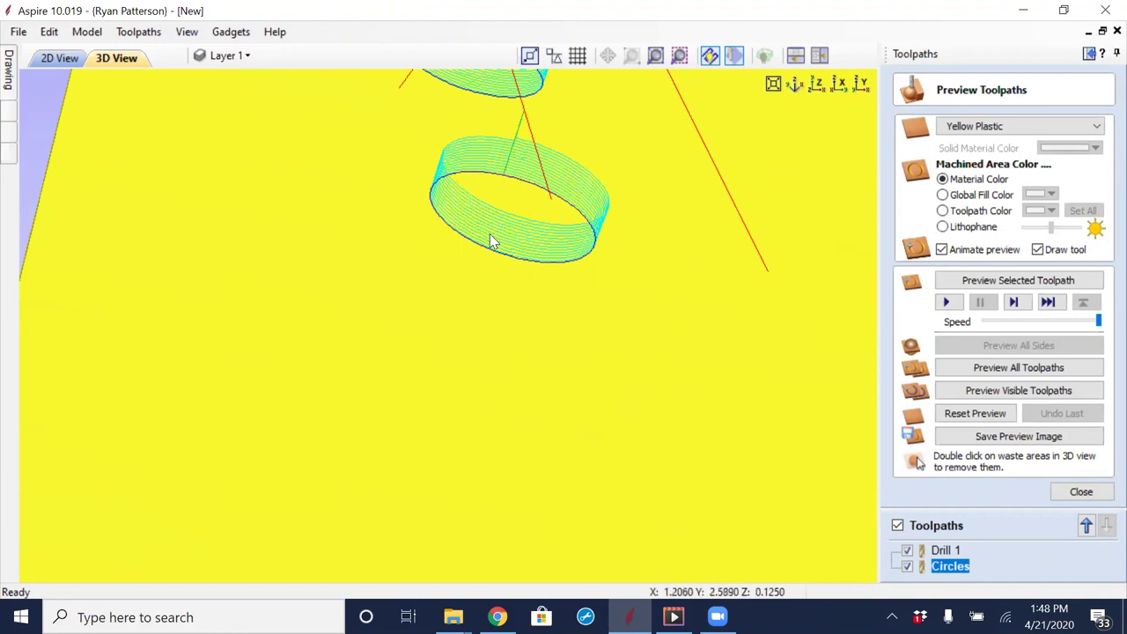
pyautogui.scroll(-6, 501, 268)
pyautogui.moveTo(528, 282); pyautogui.dragTo(684, 262)
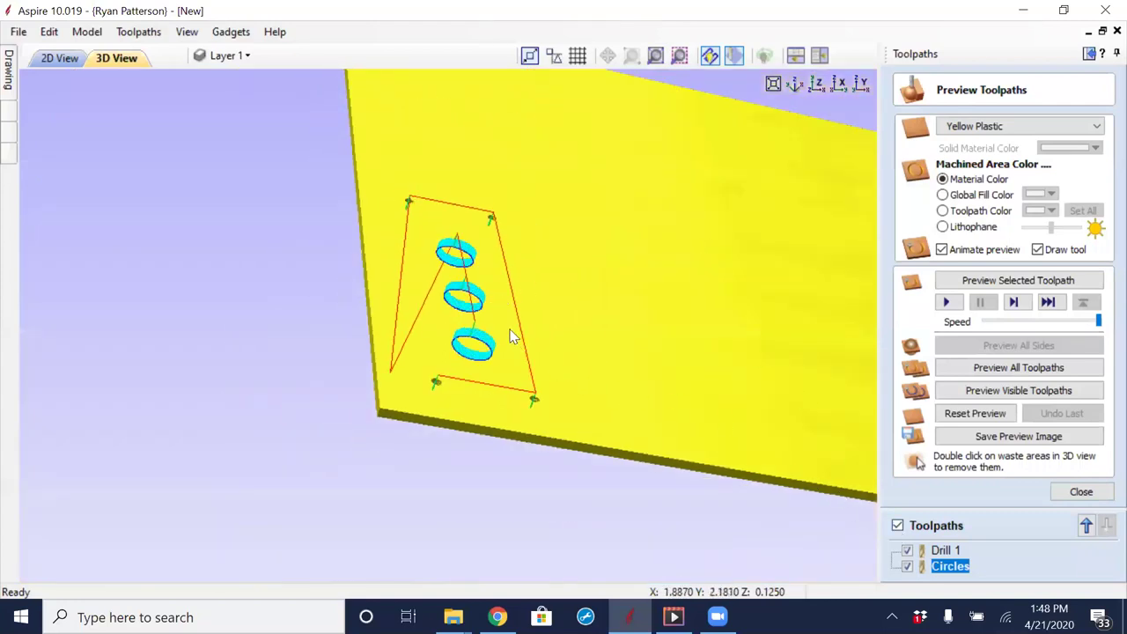
# Step: Preview all toolpaths and inspect the simulated corner holes and large circular cuts
pyautogui.click(995, 370)
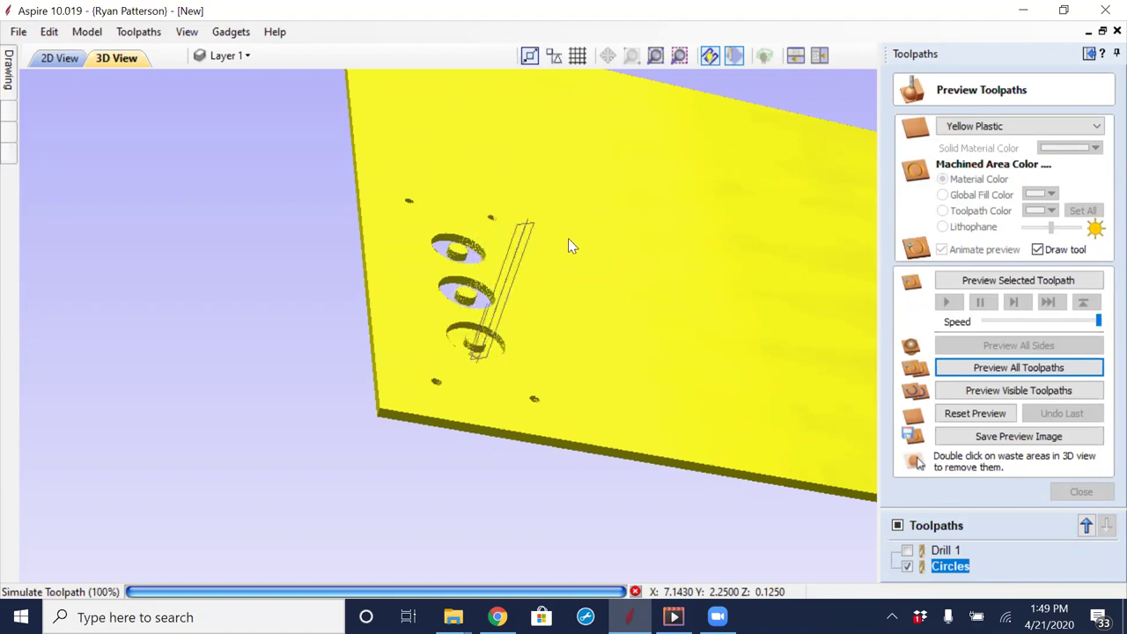
pyautogui.moveTo(588, 226); pyautogui.dragTo(503, 374)
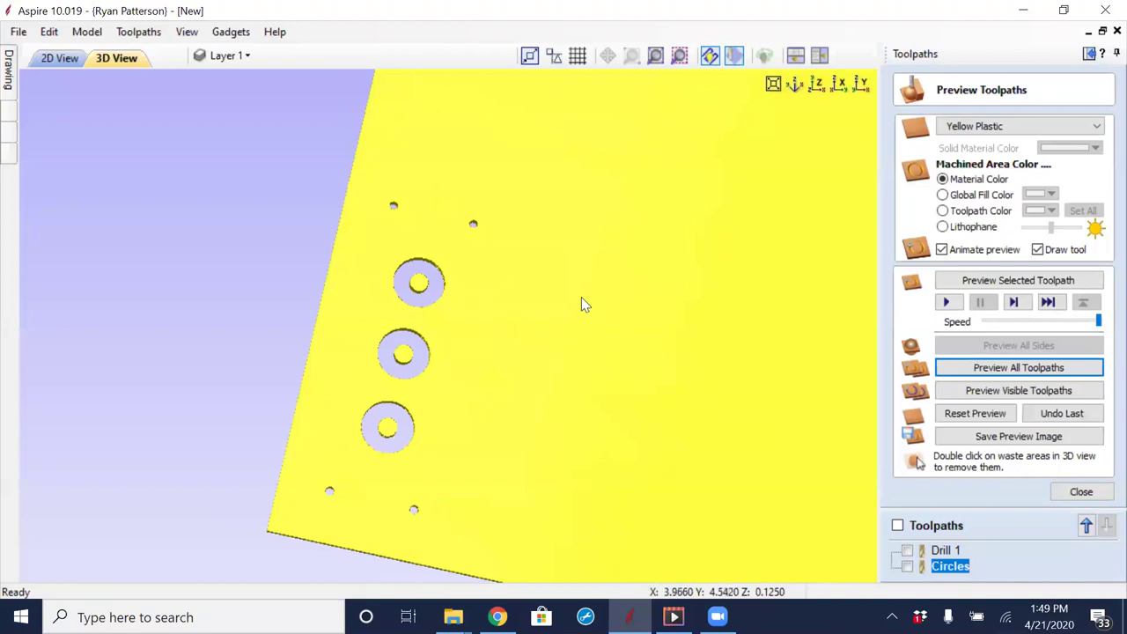
pyautogui.scroll(2, 536, 370)
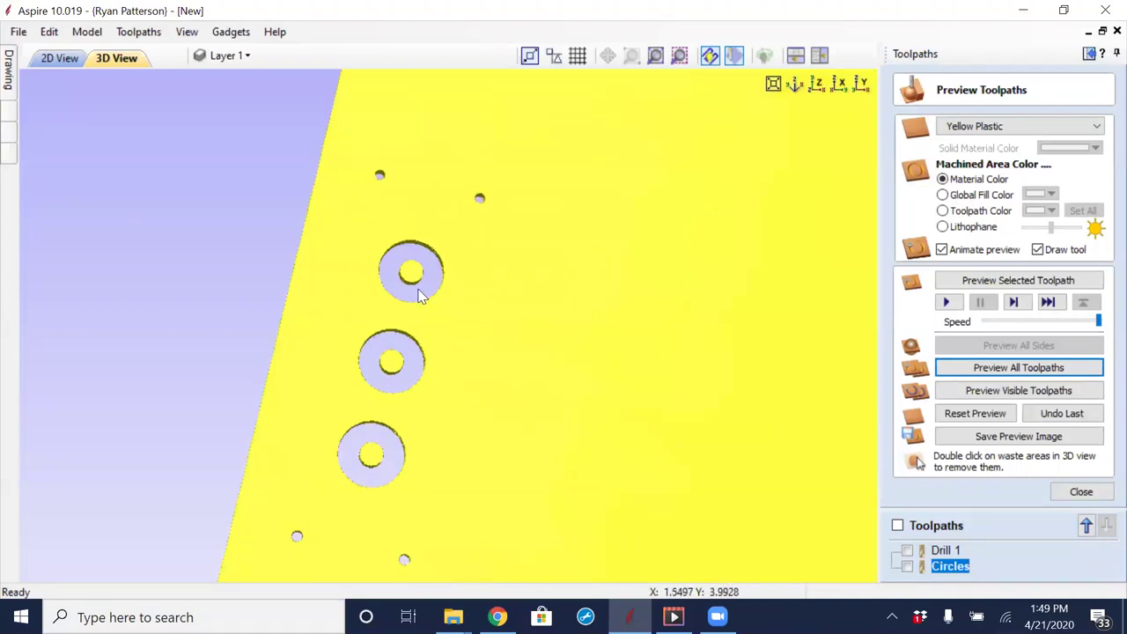
pyautogui.moveTo(529, 373); pyautogui.dragTo(579, 305)
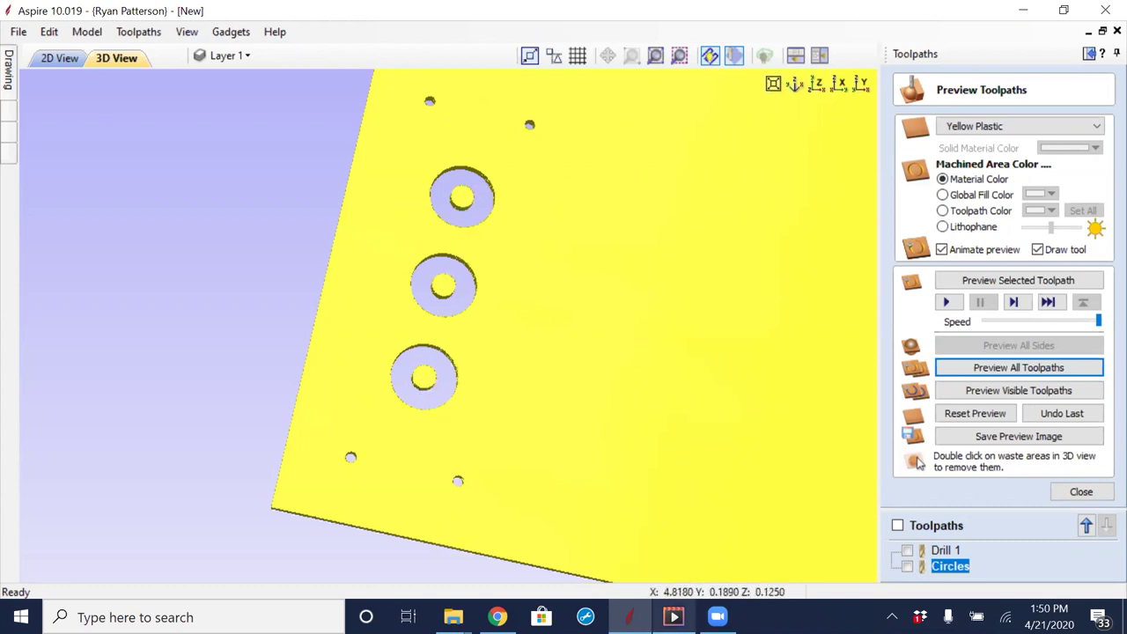
# Step: Switch to the video player, play the 20200421_083243 machining video and pause it at 1:57
pyautogui.click(673, 616)
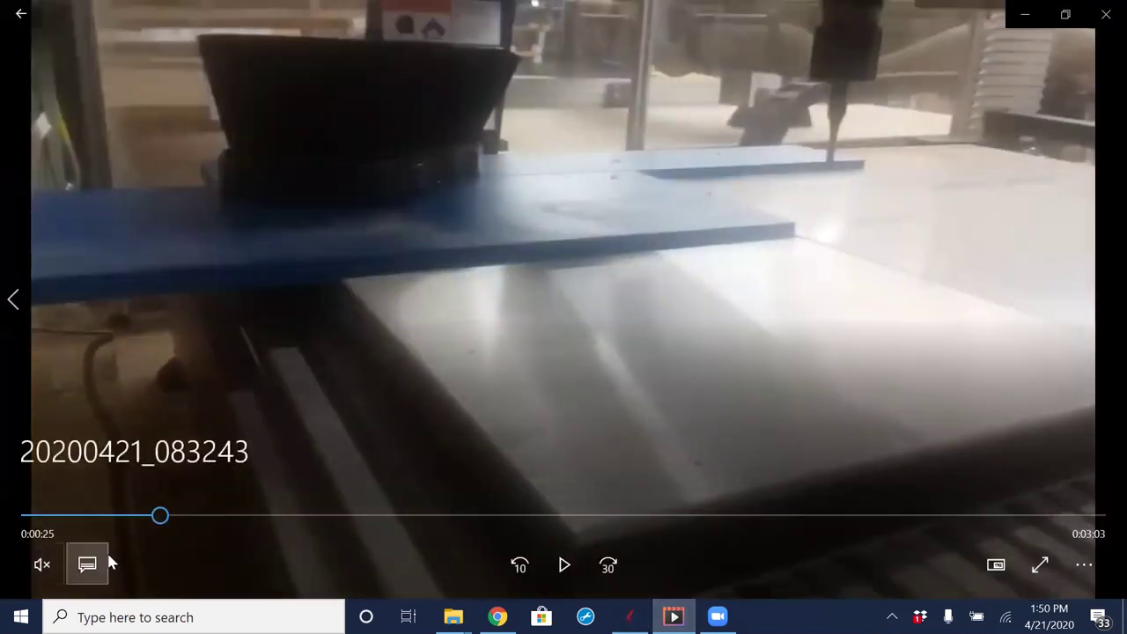
pyautogui.click(564, 566)
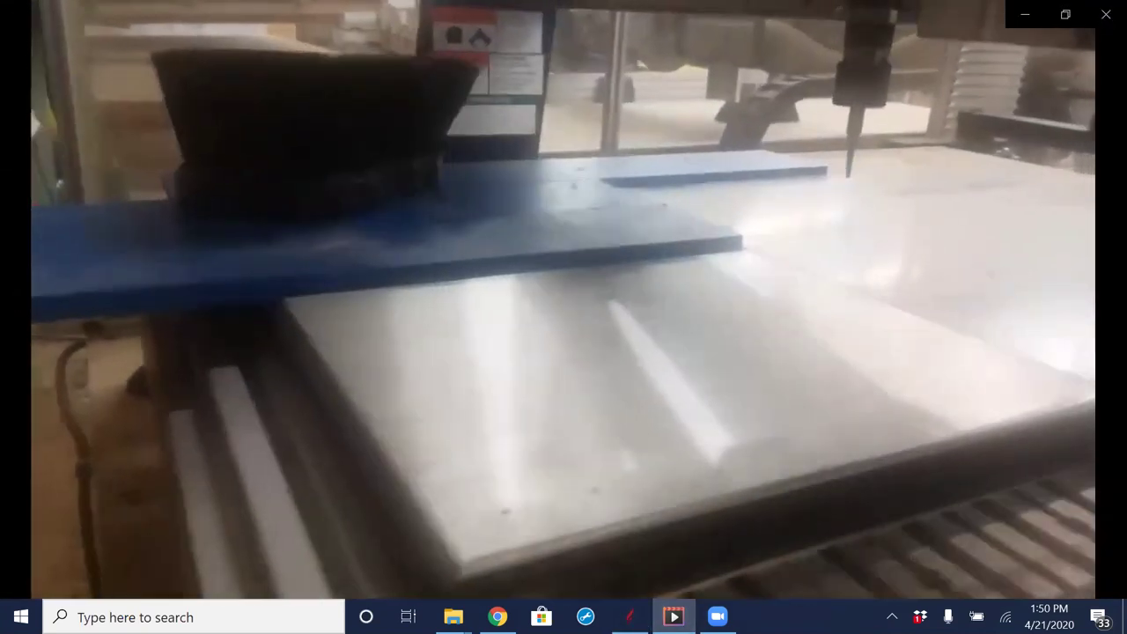
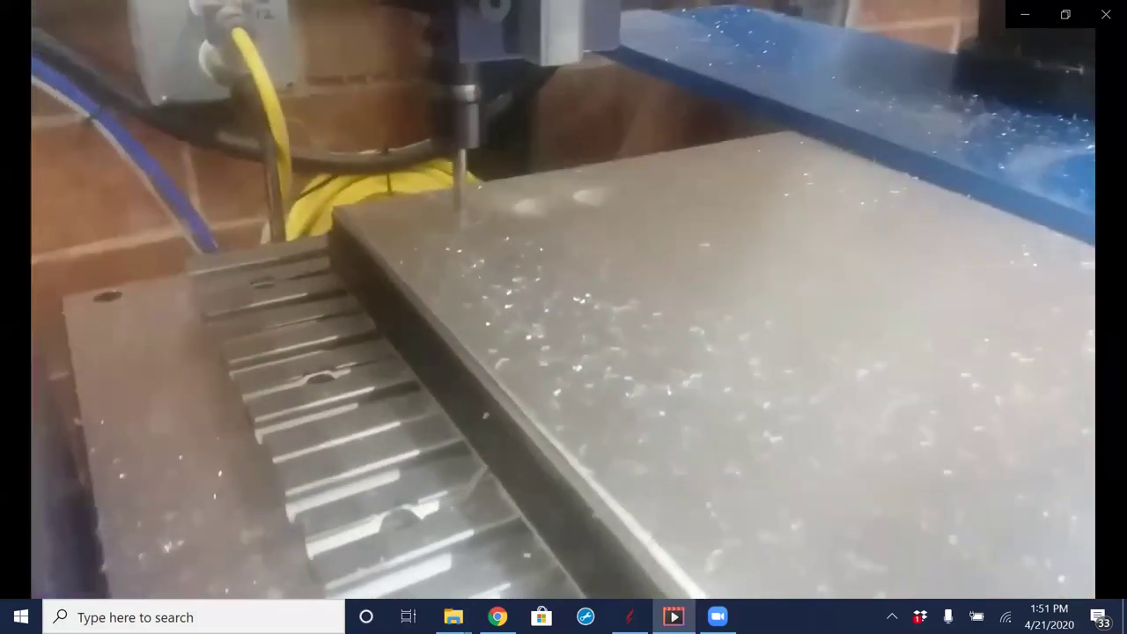
pyautogui.moveTo(453, 310)
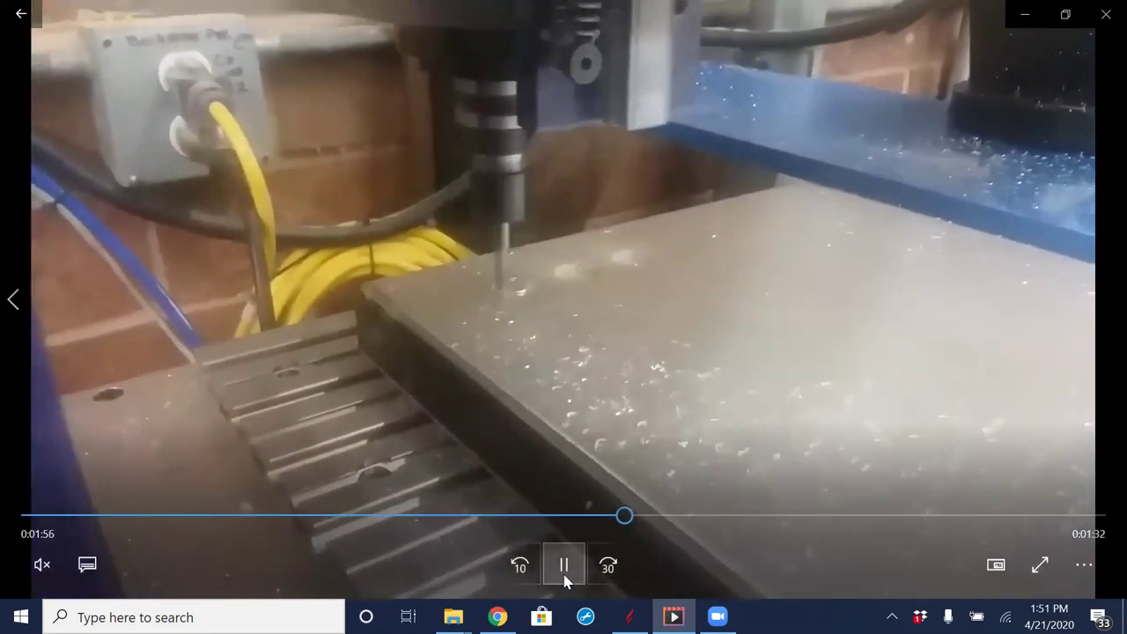
pyautogui.click(564, 572)
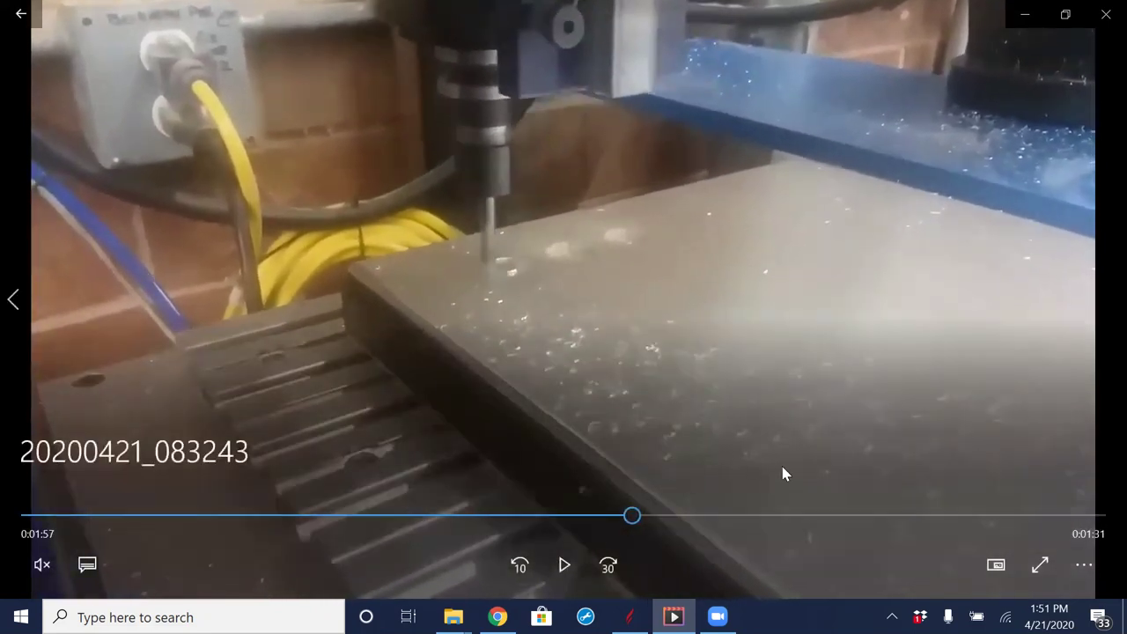
# Step: Switch back to Aspire, duplicate the Circles toolpath and move the copy above the original in the toolpath order
pyautogui.click(630, 617)
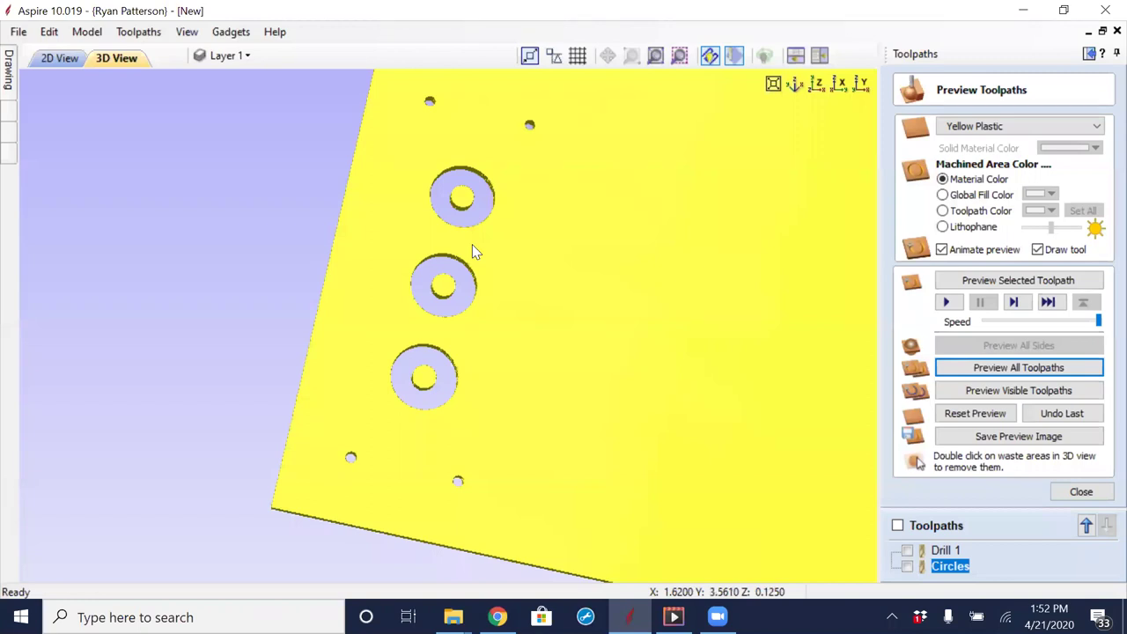
pyautogui.rightClick(958, 572)
pyautogui.click(1011, 462)
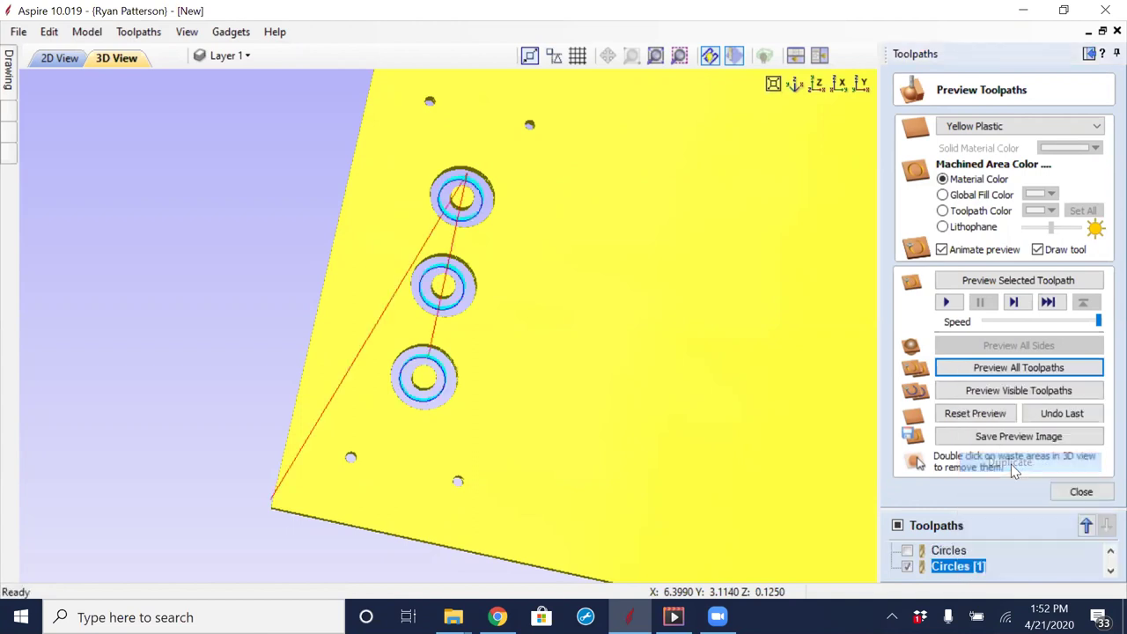
pyautogui.click(1088, 526)
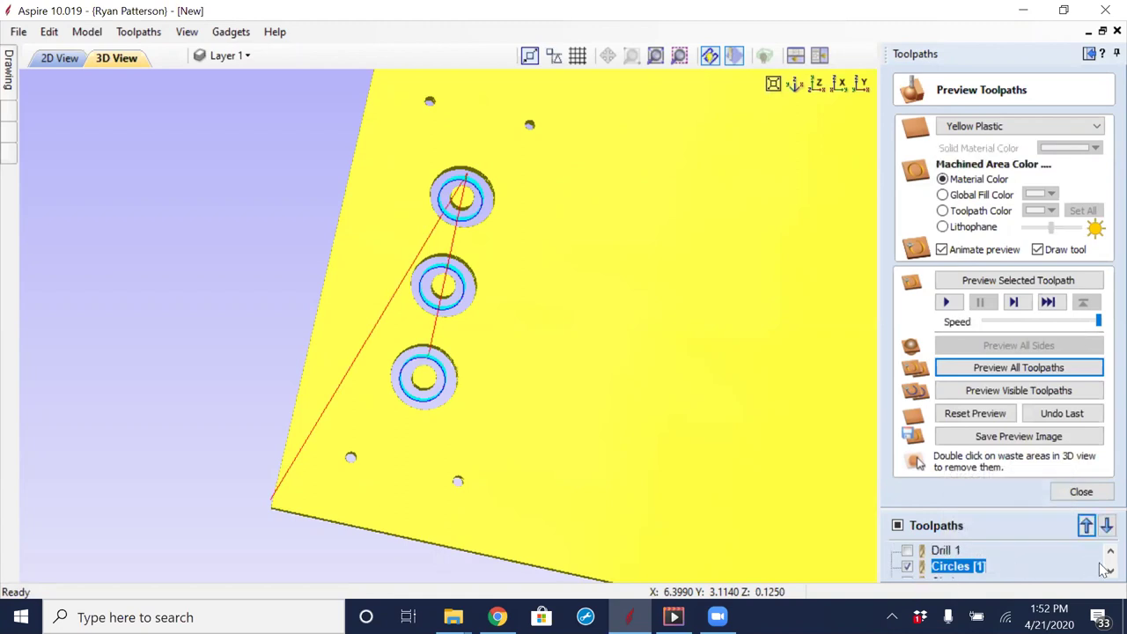
# Step: Set the allowance offset of the Circles [1] toolpath to .125 inches and recalculate it, accepting the cut-through depth
pyautogui.doubleClick(966, 570)
pyautogui.moveTo(1013, 362); pyautogui.dragTo(967, 364)
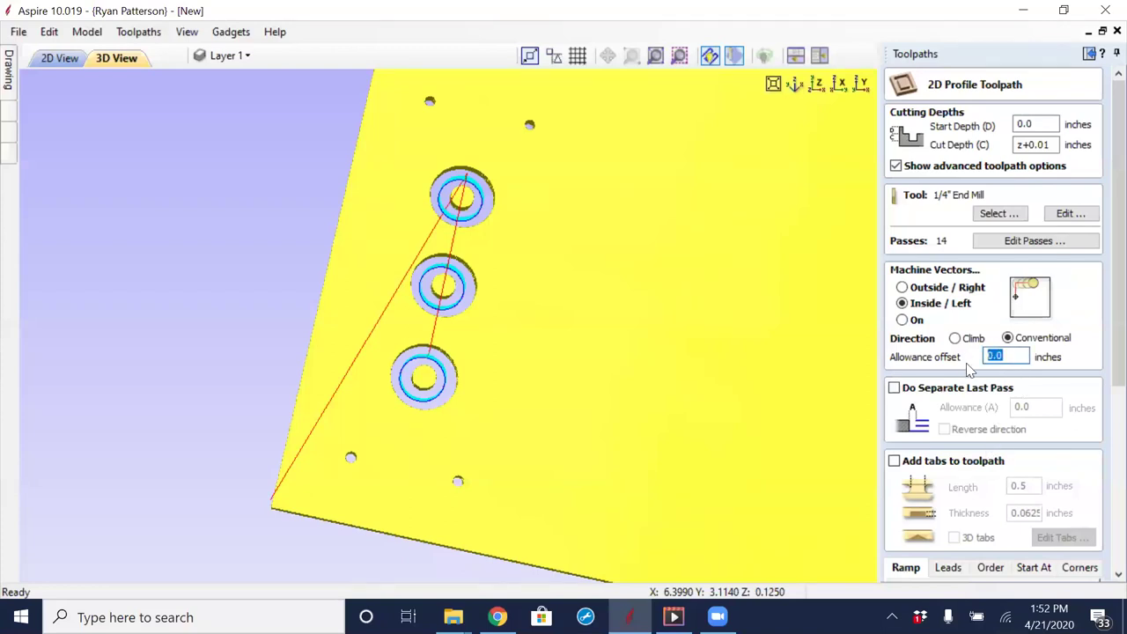
pyautogui.write('.125')
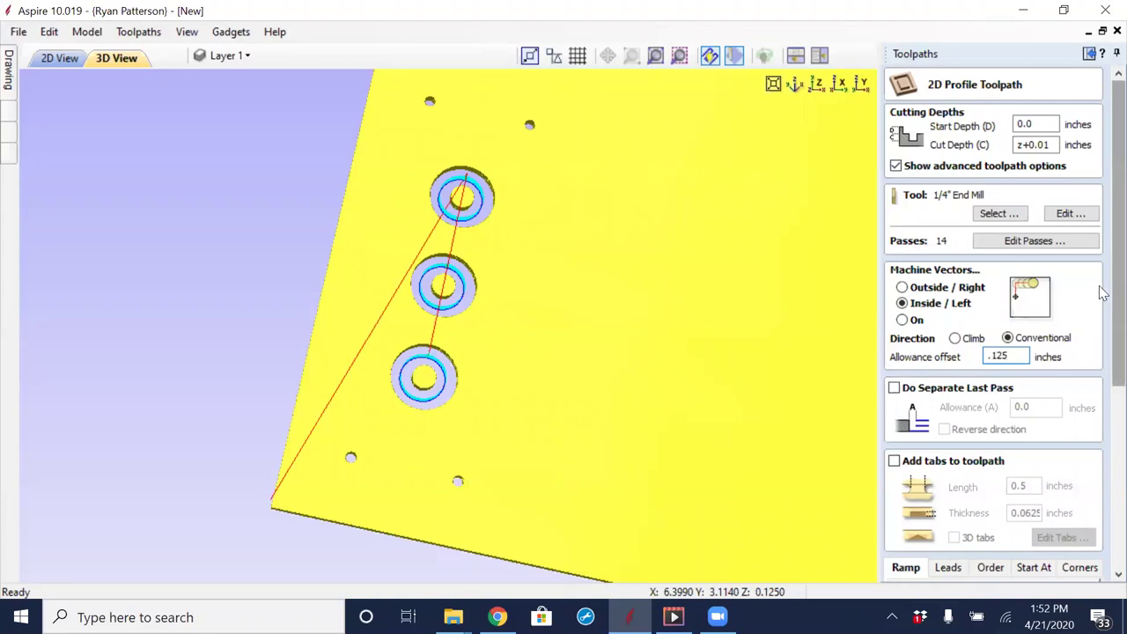
pyautogui.scroll(-5, 1103, 296)
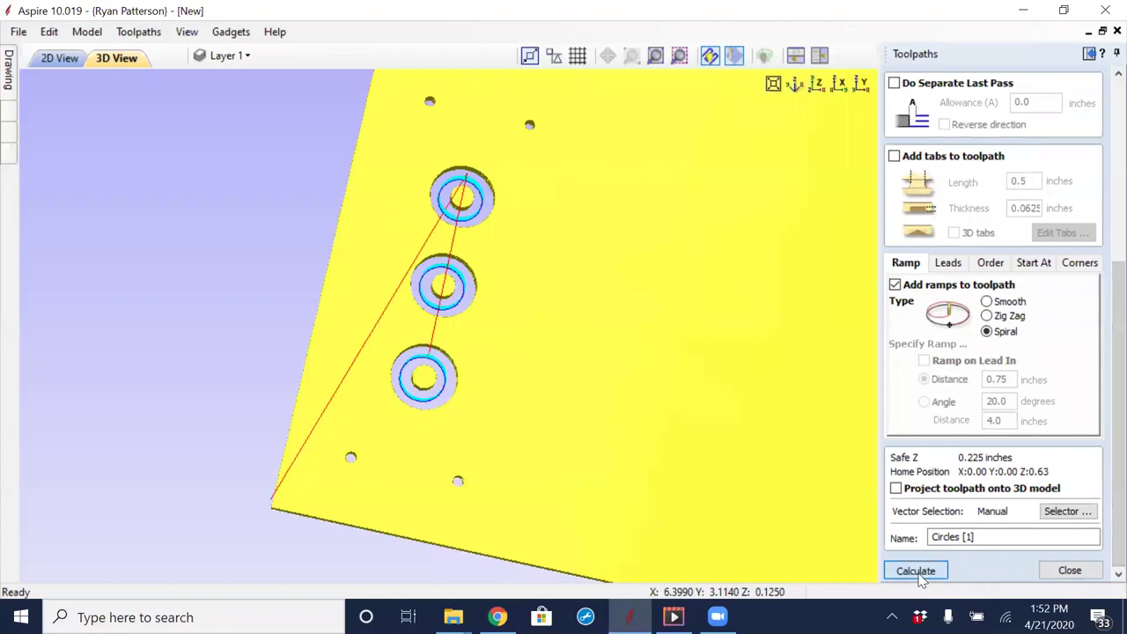
pyautogui.click(921, 574)
pyautogui.click(519, 402)
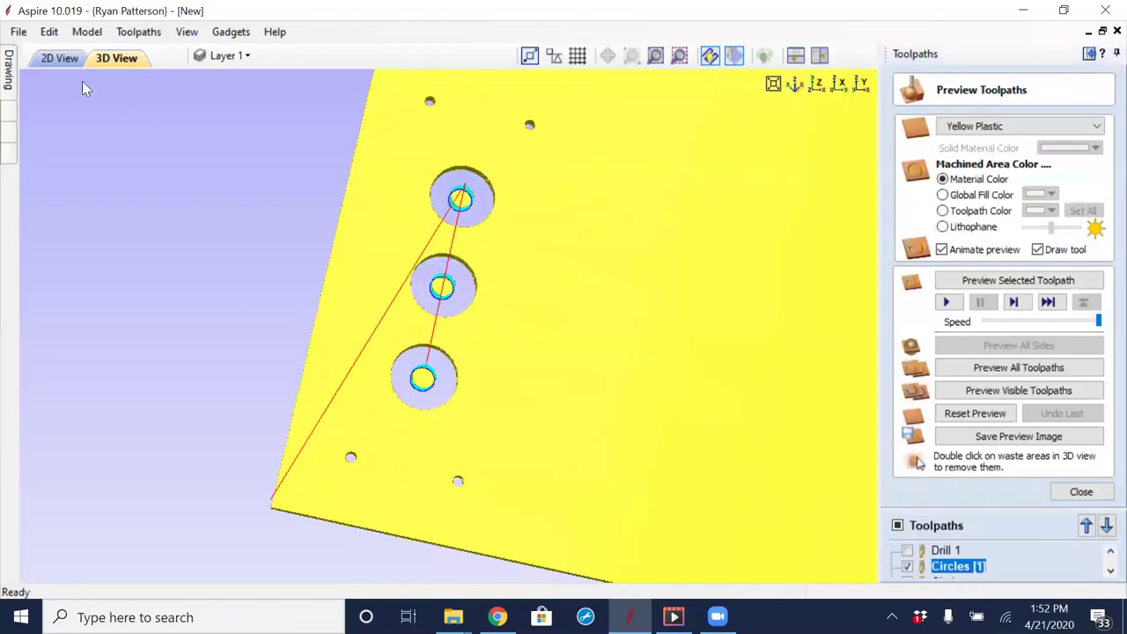
# Step: Show the Circles [1] and Circles toolpaths as unfilled paths in the 2D view and compare their offsets in the large openings
pyautogui.click(35, 58)
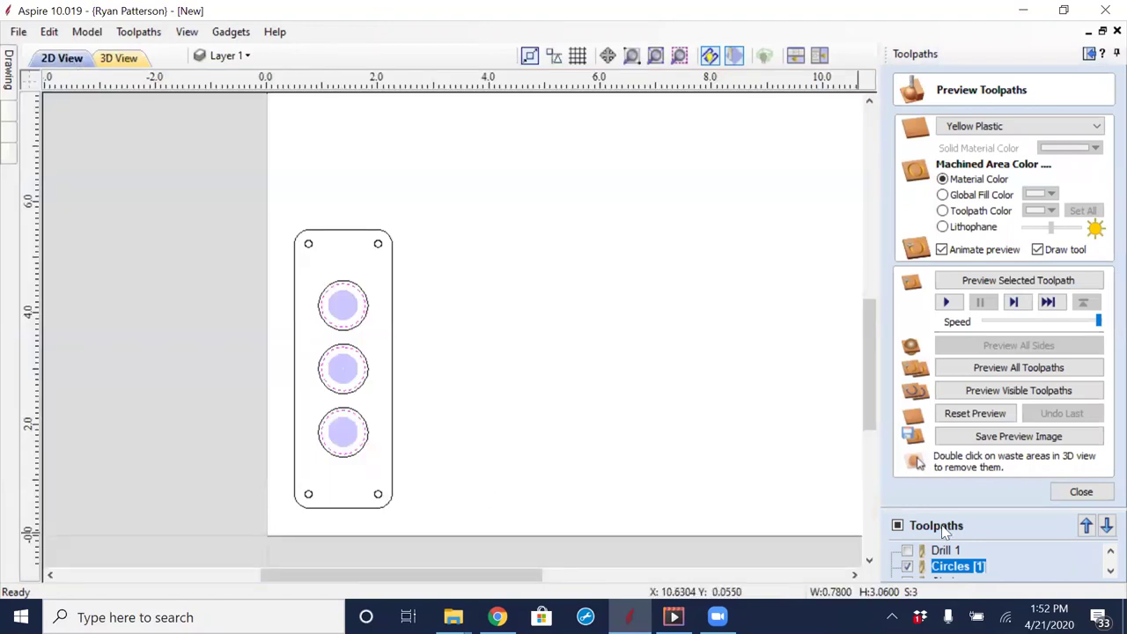
pyautogui.click(1081, 493)
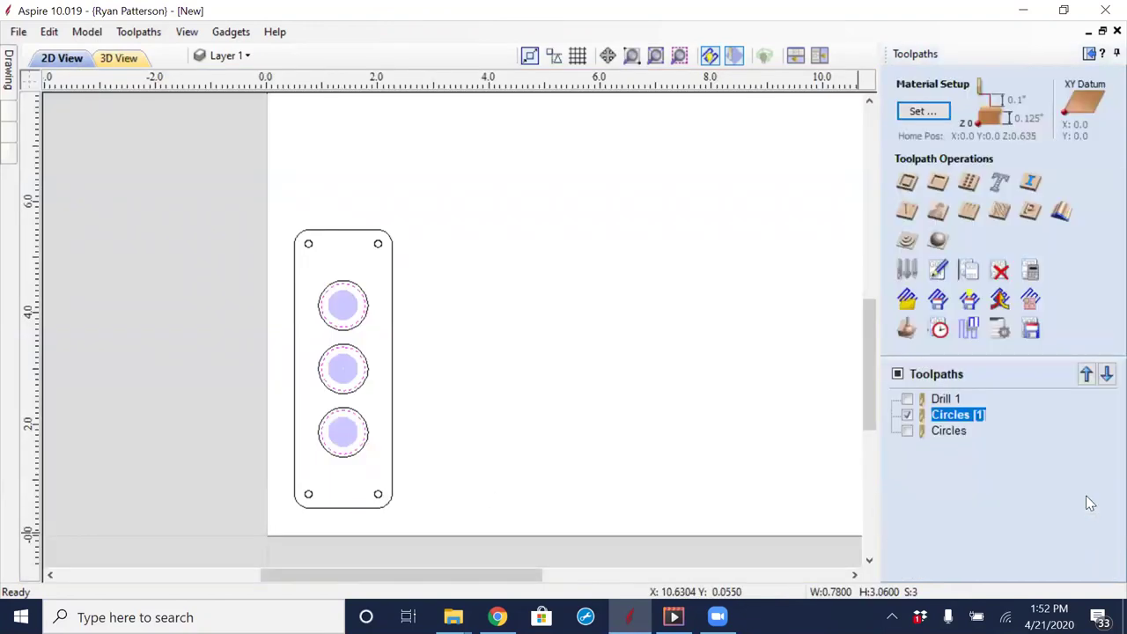
pyautogui.click(907, 415)
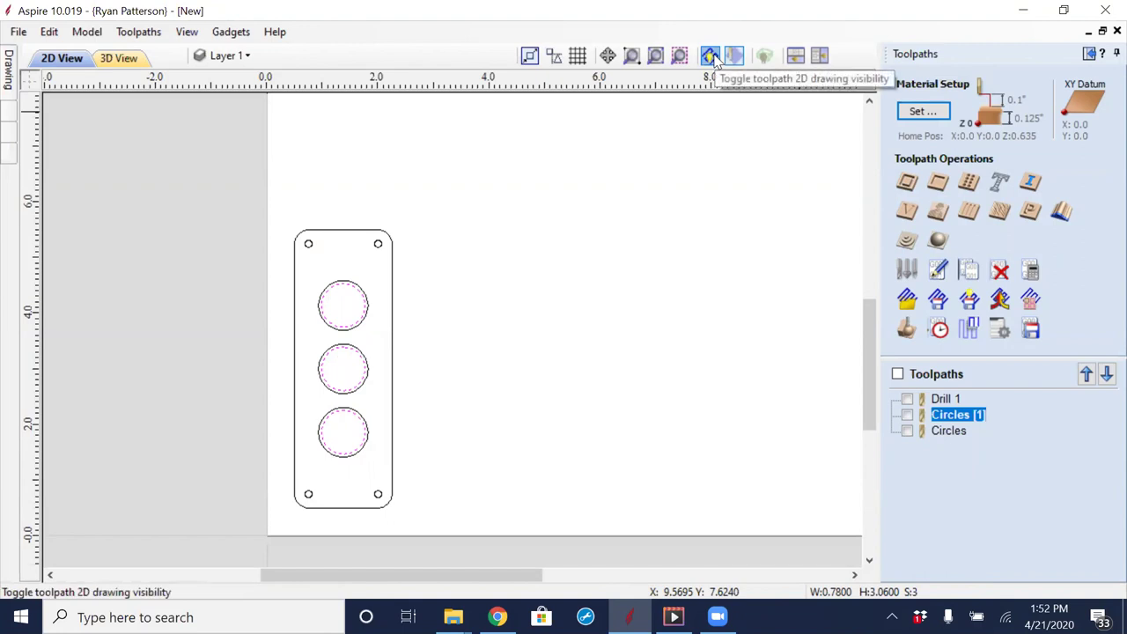
pyautogui.click(907, 416)
pyautogui.click(710, 56)
pyautogui.click(734, 55)
pyautogui.scroll(4, 335, 317)
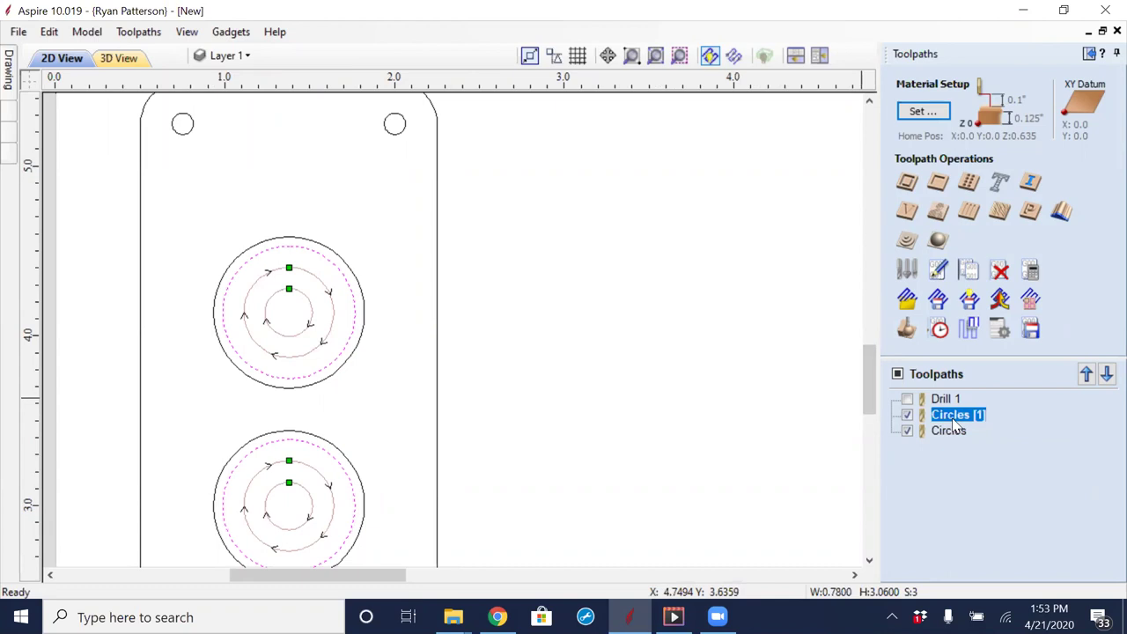
# Step: Reset the 3D preview, simulate Circles [1] alone, and follow it with a simulation of the Circles toolpath
pyautogui.click(132, 59)
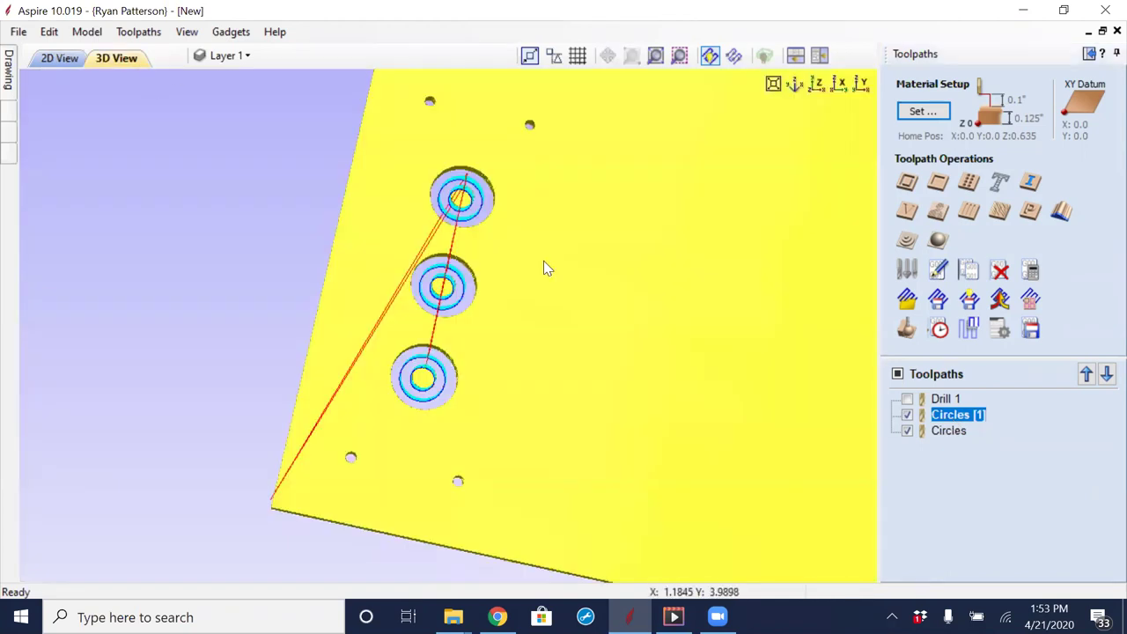
pyautogui.click(938, 302)
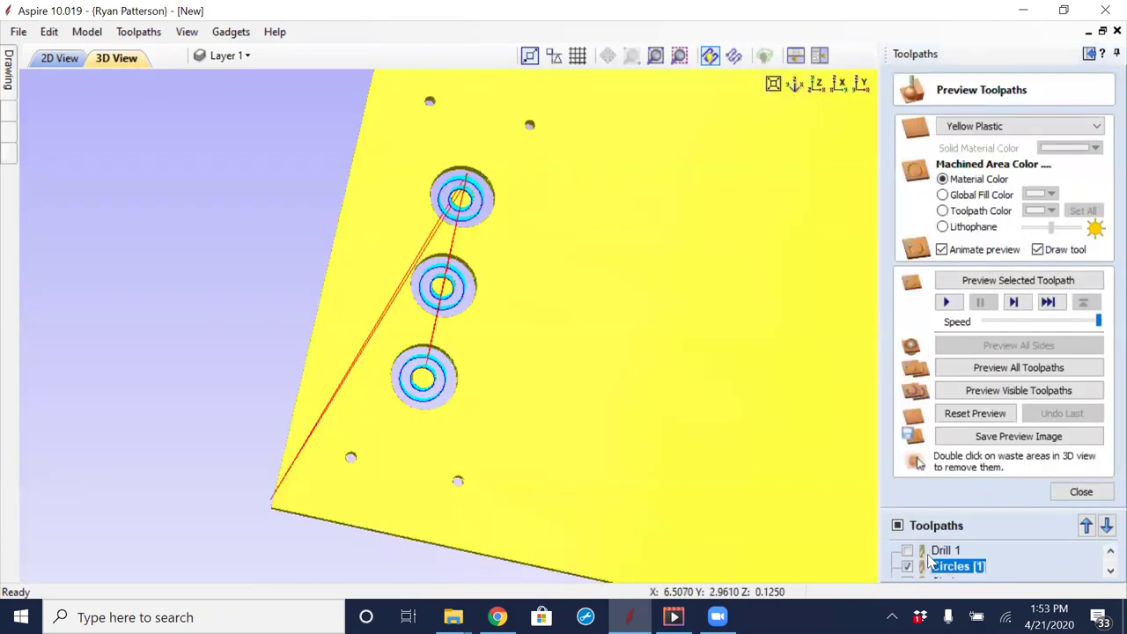
pyautogui.click(1110, 571)
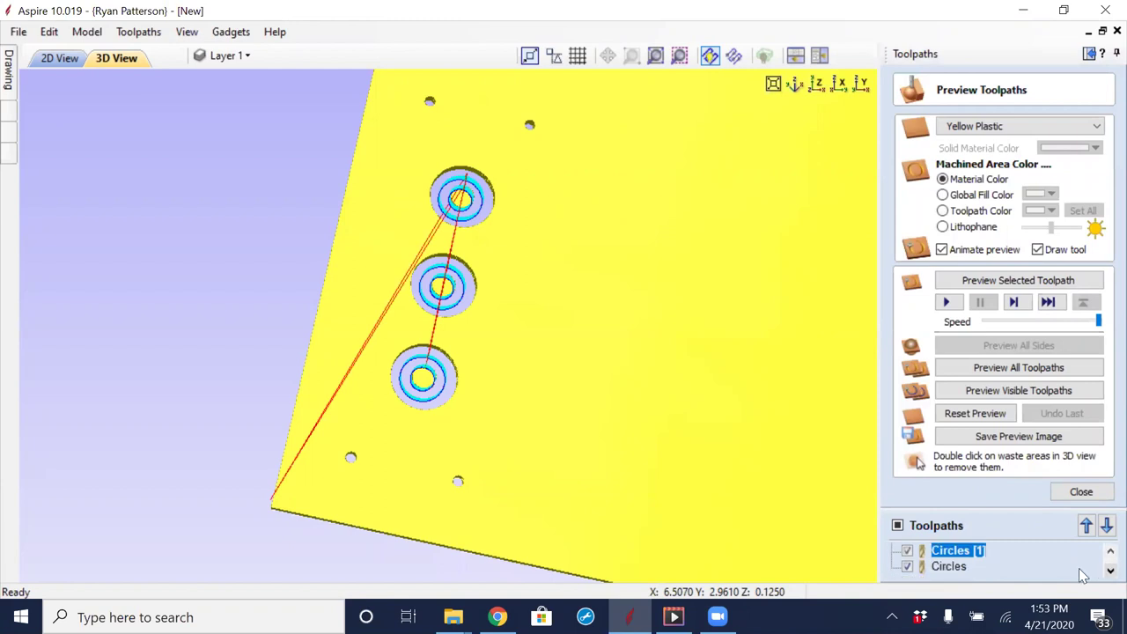
pyautogui.click(907, 567)
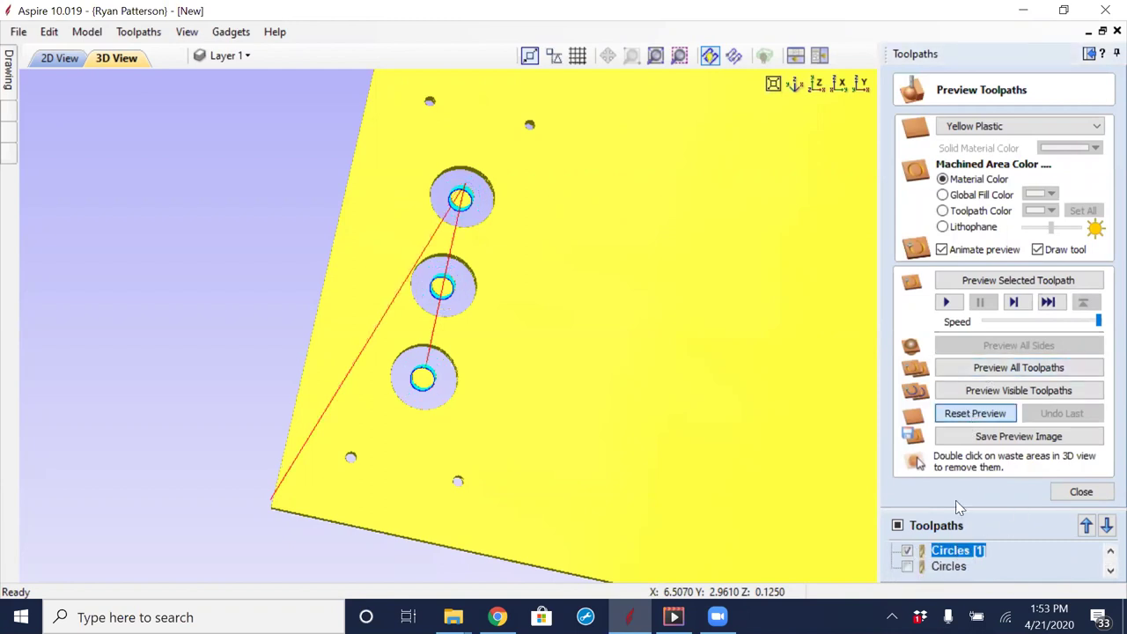
pyautogui.click(971, 413)
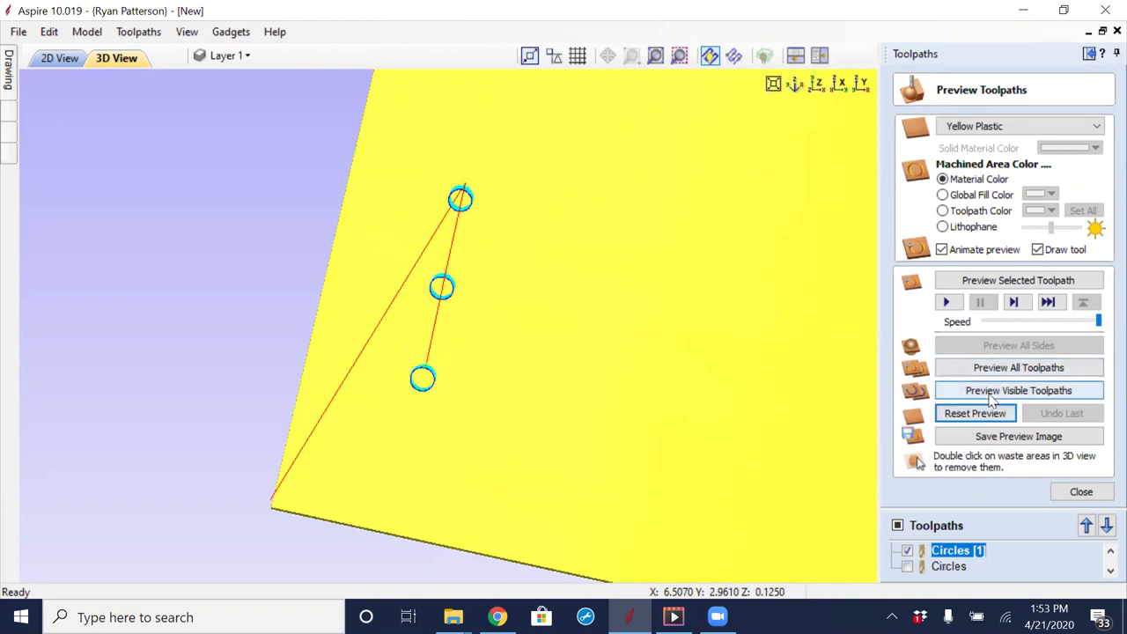
pyautogui.click(992, 392)
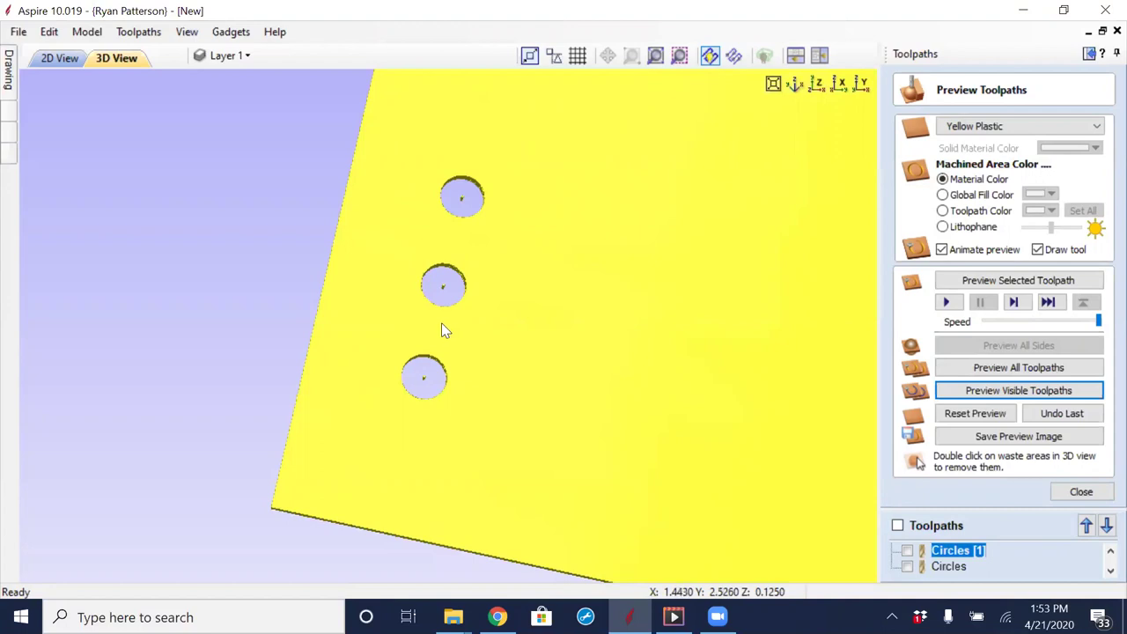
pyautogui.click(908, 566)
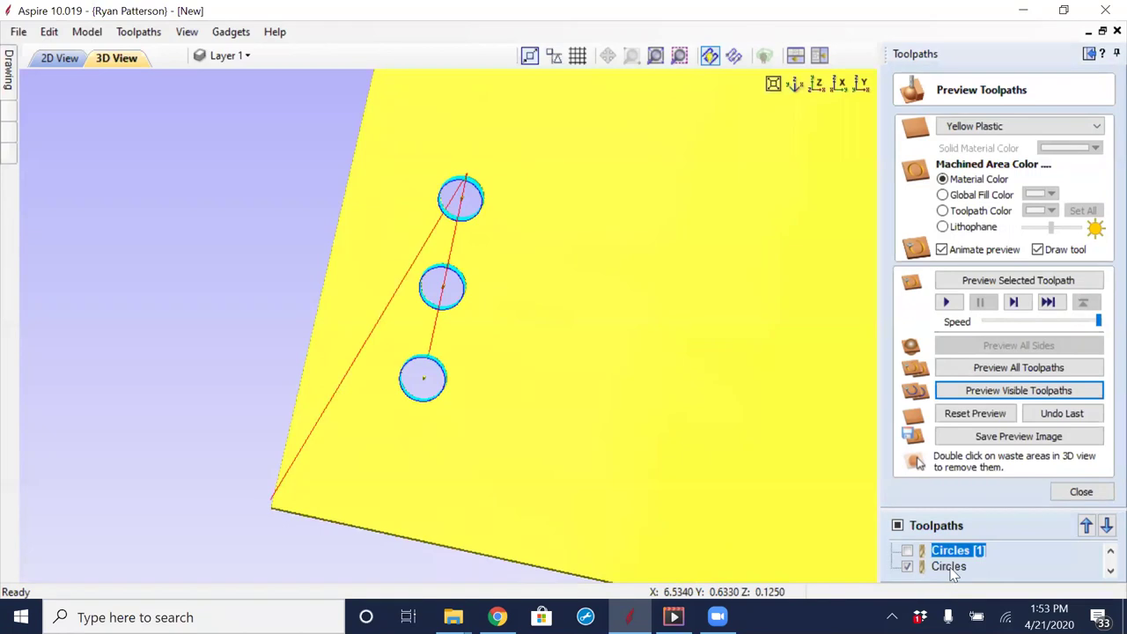
pyautogui.click(1003, 393)
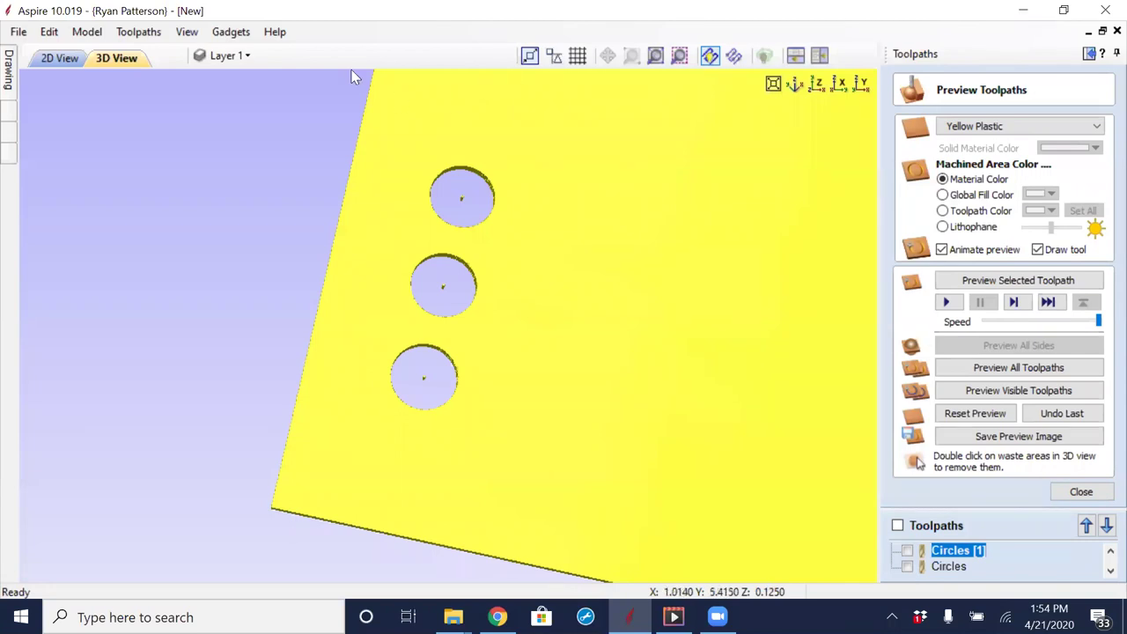
# Step: Start a new profile toolpath on the faceplate's outer outline in the 2D view, machining Outside / Right
pyautogui.click(59, 57)
pyautogui.scroll(-5, 493, 302)
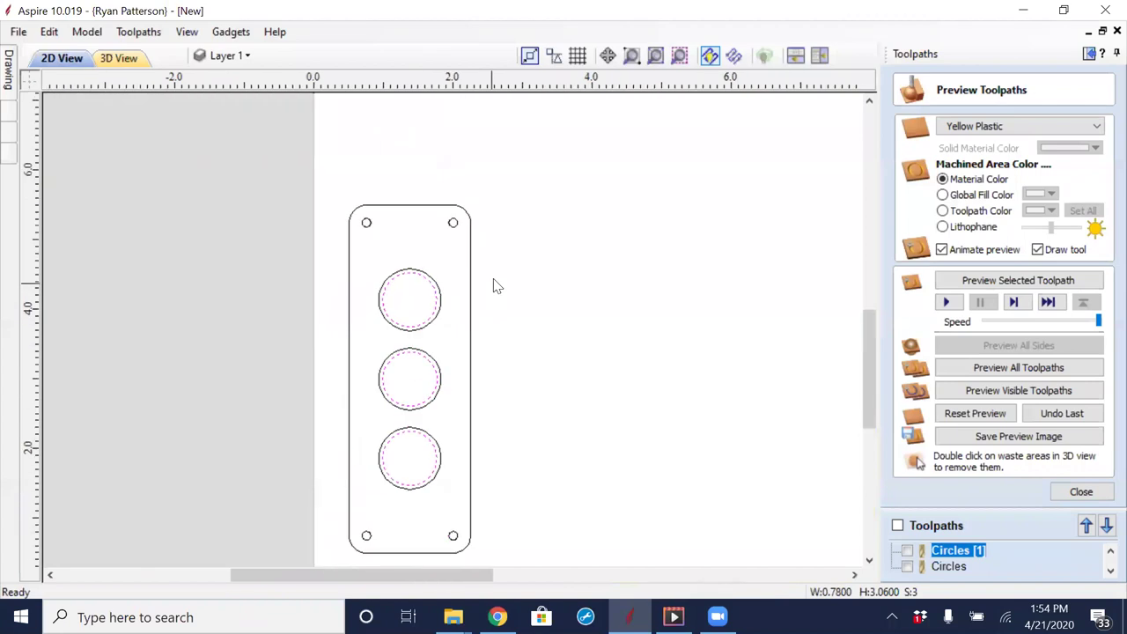
pyautogui.click(1082, 494)
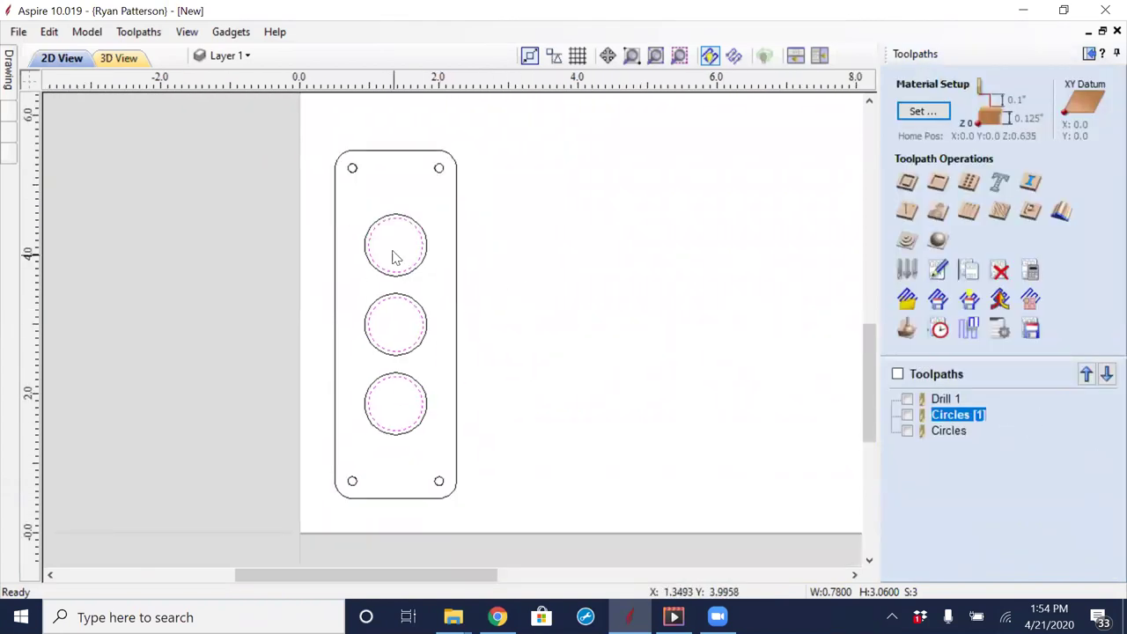
pyautogui.click(617, 244)
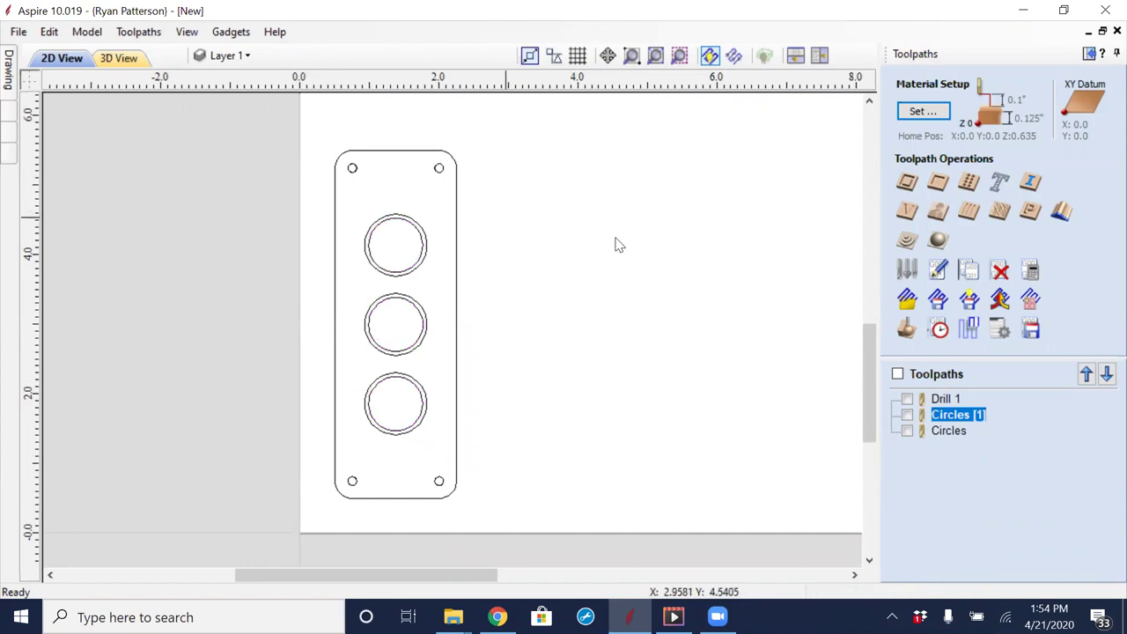
pyautogui.click(907, 185)
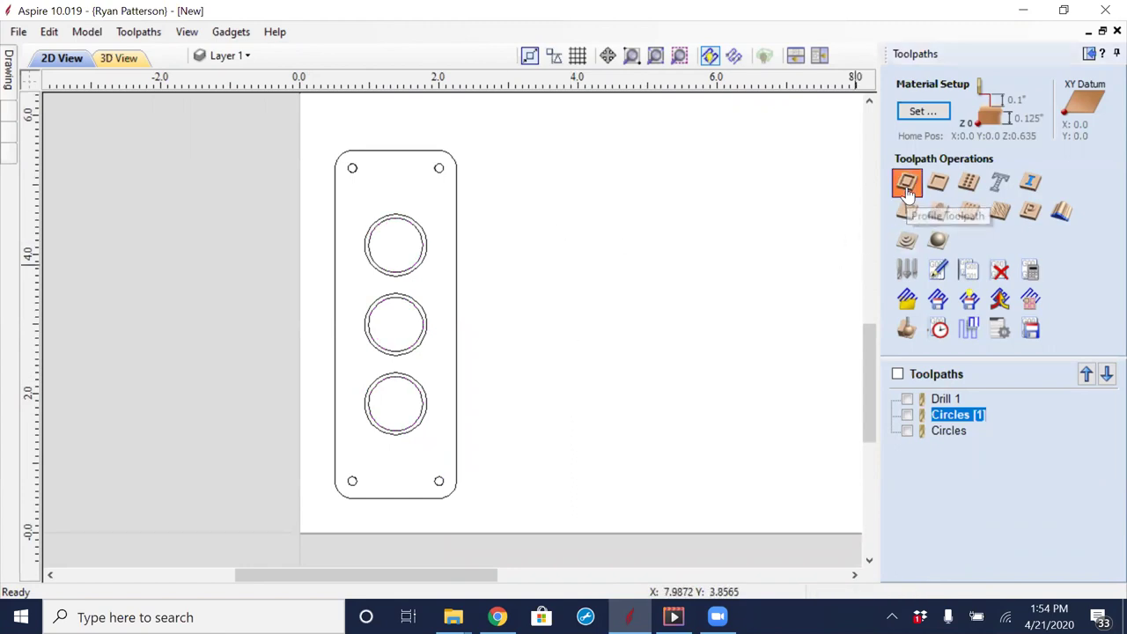
pyautogui.click(446, 339)
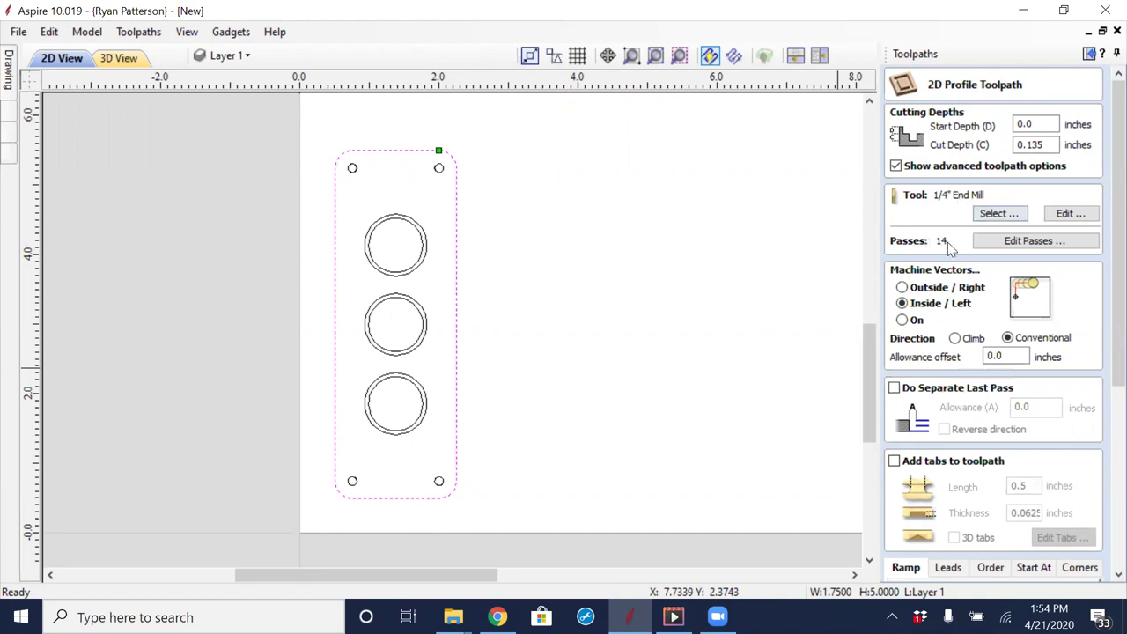
pyautogui.click(922, 287)
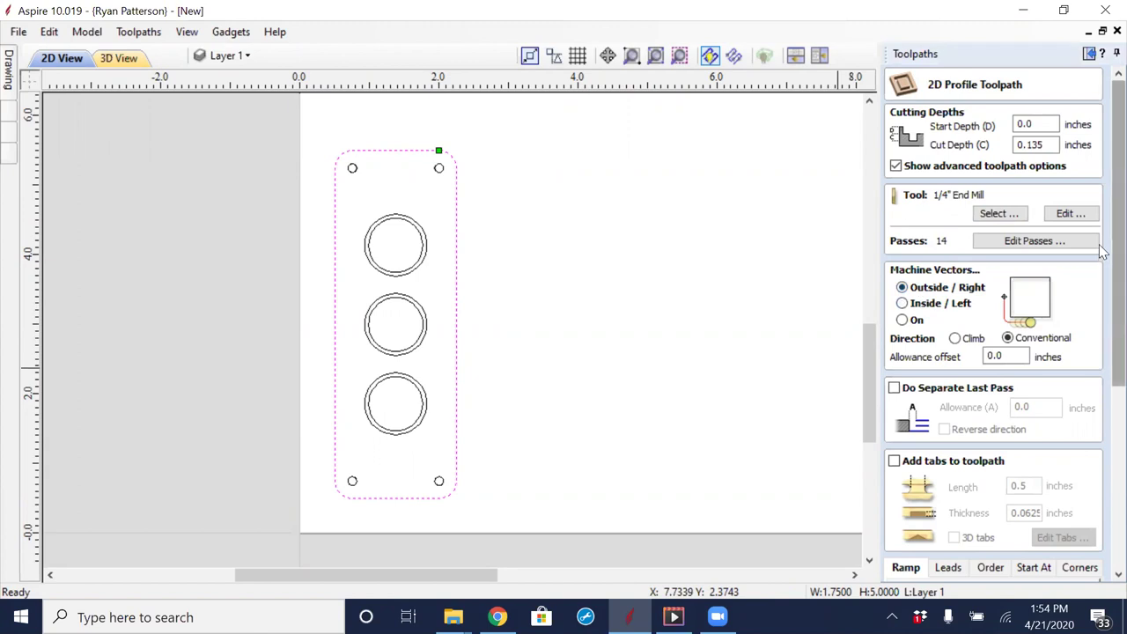
# Step: Add ramps of the Smooth type to the outer outline's profile toolpath
pyautogui.scroll(-1, 1102, 287)
pyautogui.scroll(-8, 1102, 287)
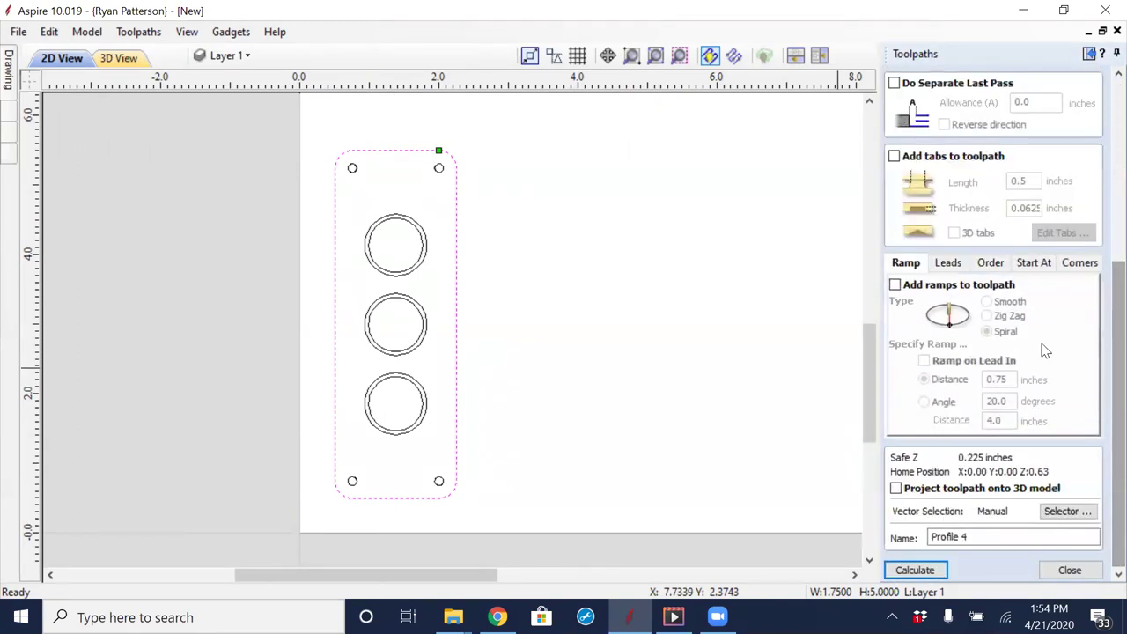
pyautogui.click(908, 289)
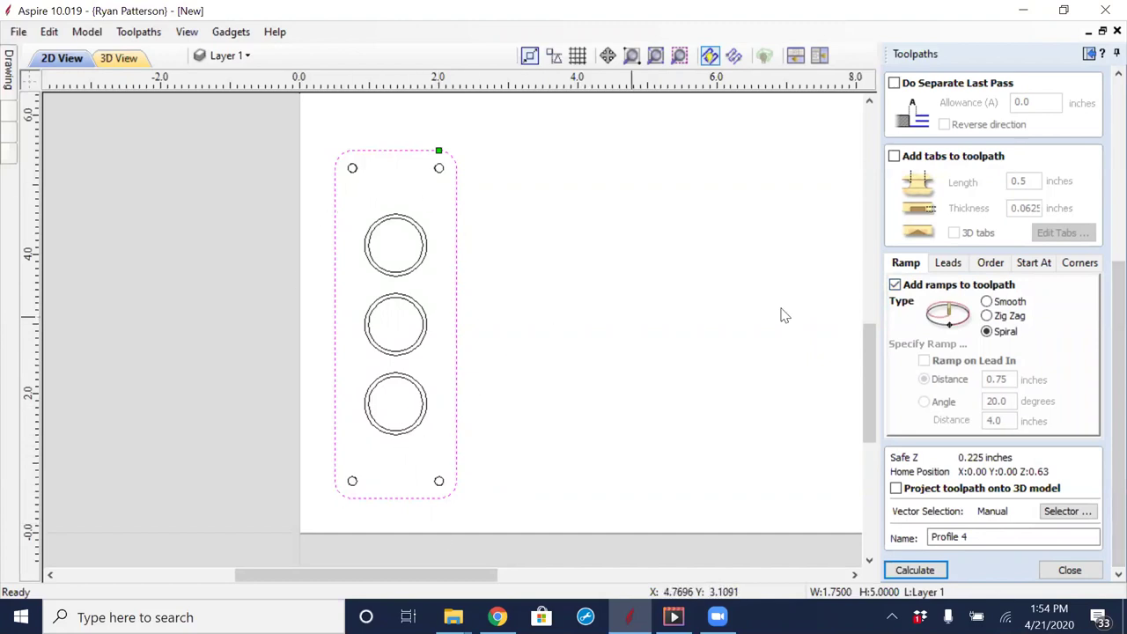
pyautogui.click(987, 302)
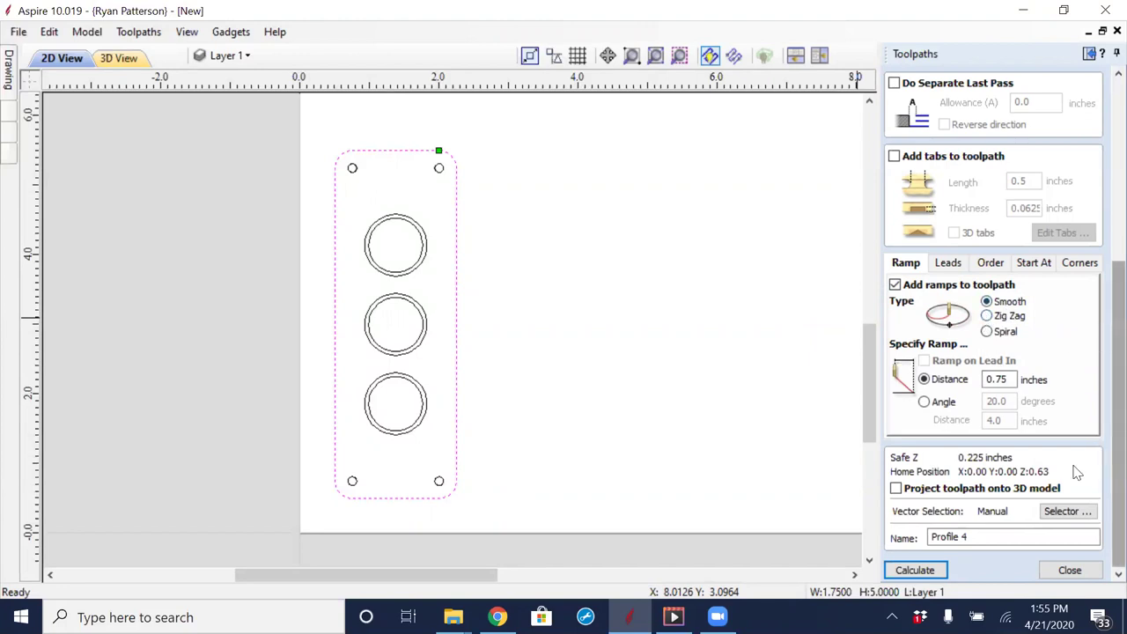
# Step: Name the outline toolpath Cut, calculate it through the material, and preview it in the 3D view
pyautogui.moveTo(982, 536); pyautogui.dragTo(889, 539)
pyautogui.write('Cut')
pyautogui.click(915, 569)
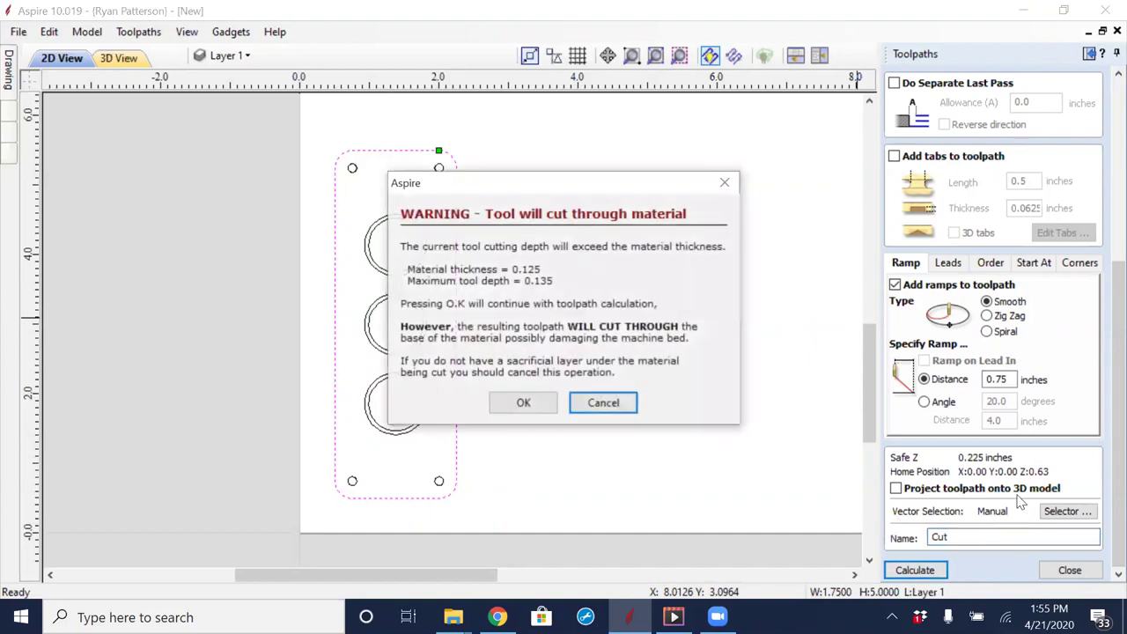
pyautogui.click(527, 405)
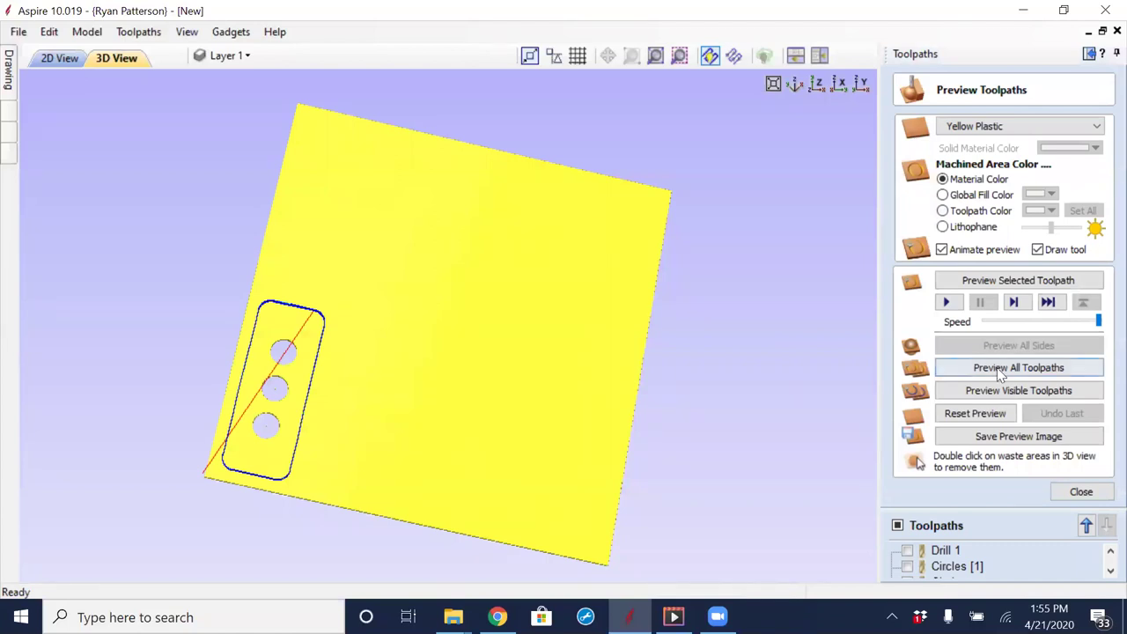
pyautogui.click(986, 414)
pyautogui.click(997, 393)
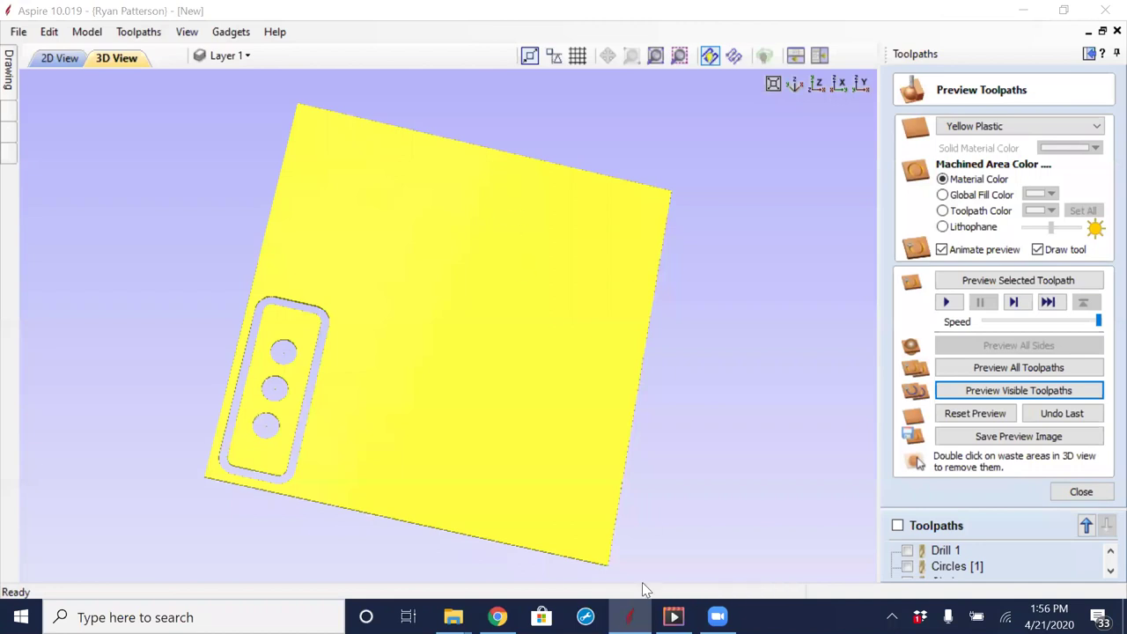
# Step: Switch to the video player and resume the 20200421_083243 machining video from 1:57
pyautogui.click(686, 615)
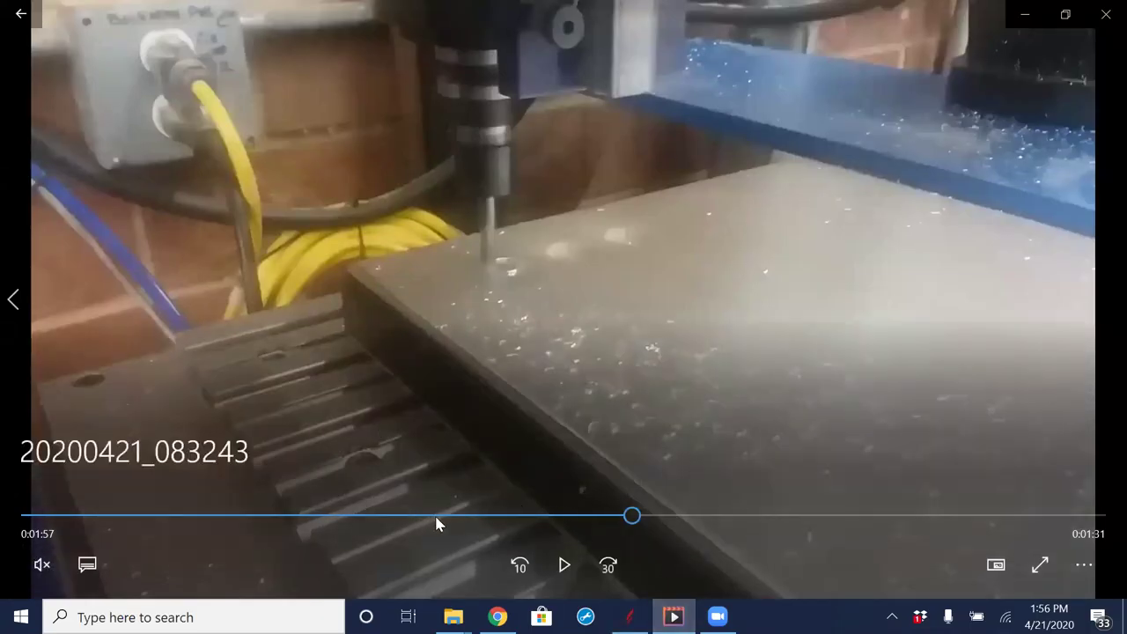
pyautogui.click(567, 568)
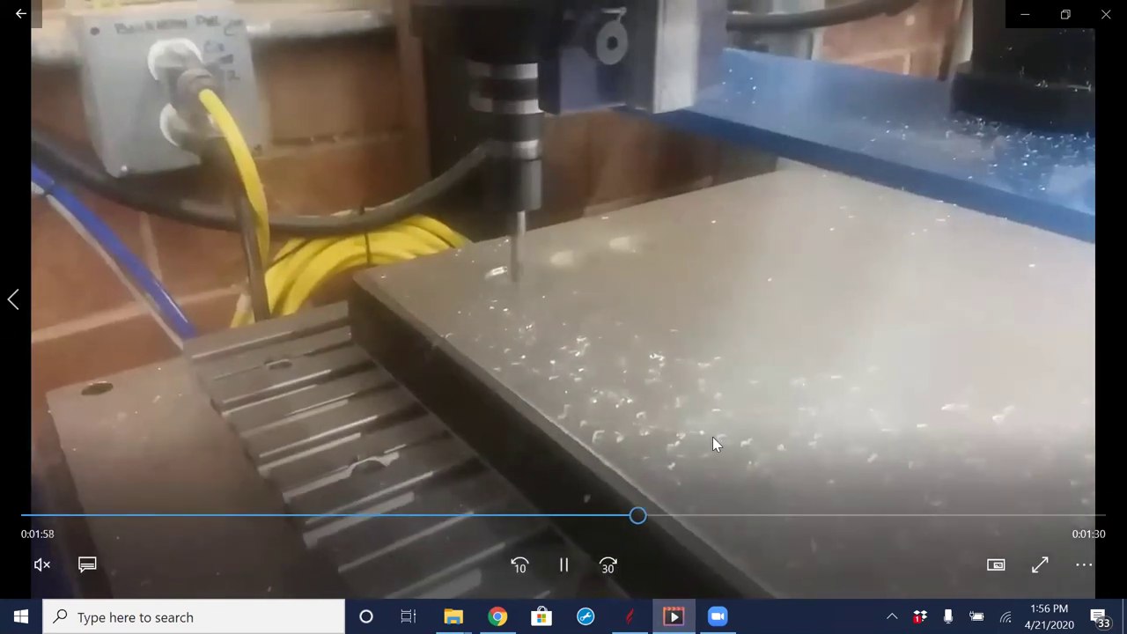